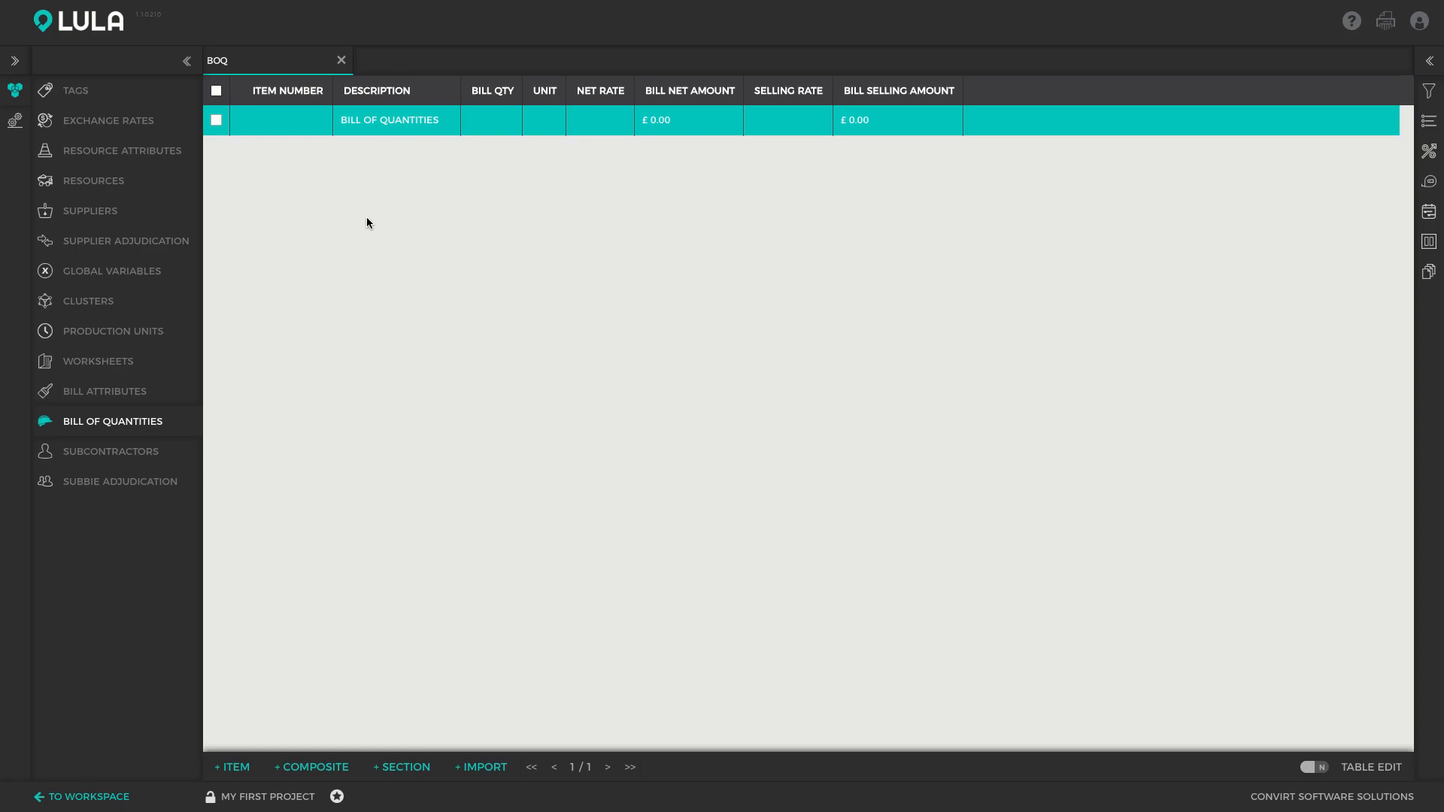
Create a section with item number 1 and description MASONRY under Bill of Quantities.
{"action": "left_click", "coordinate": [187, 60]}
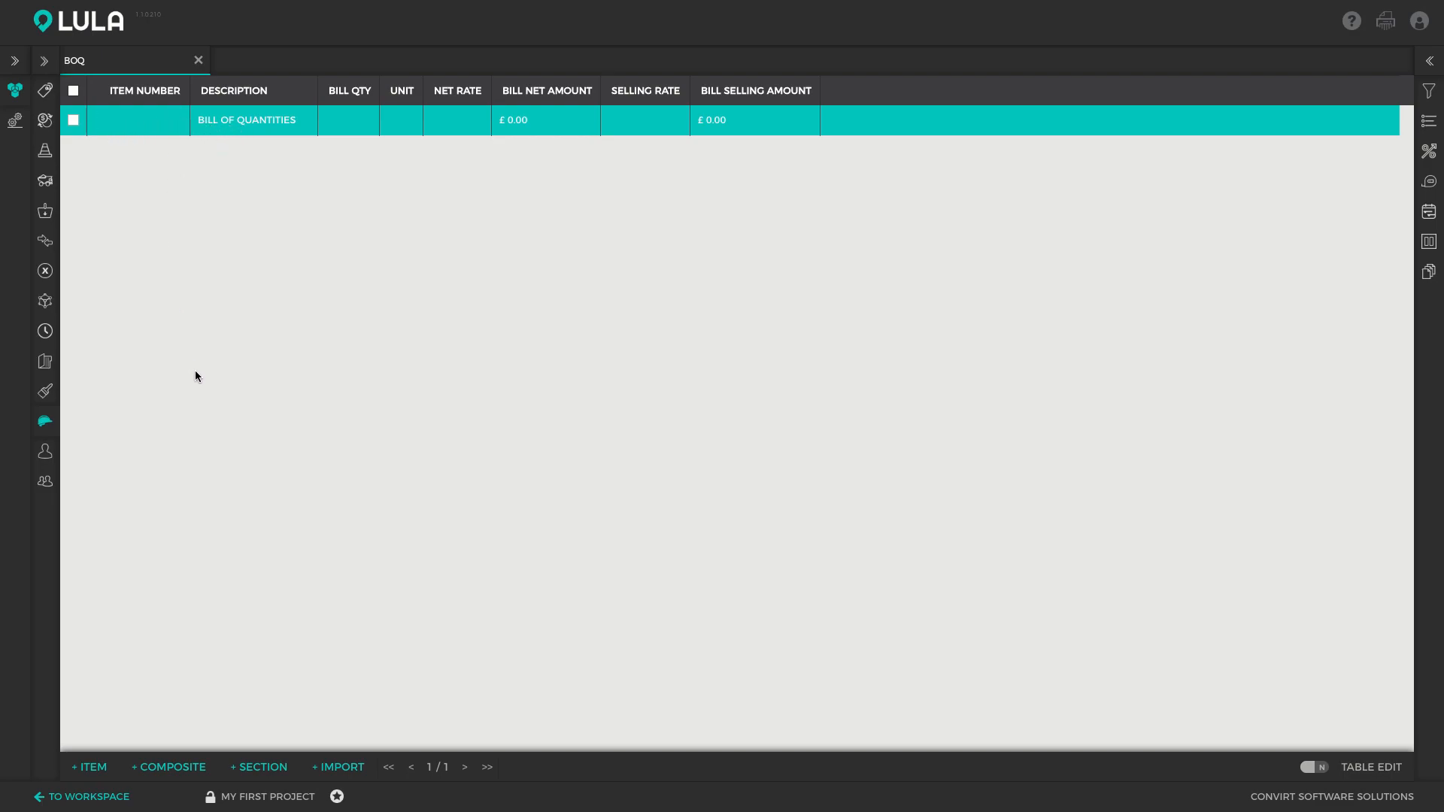
{"action": "left_click", "coordinate": [256, 772]}
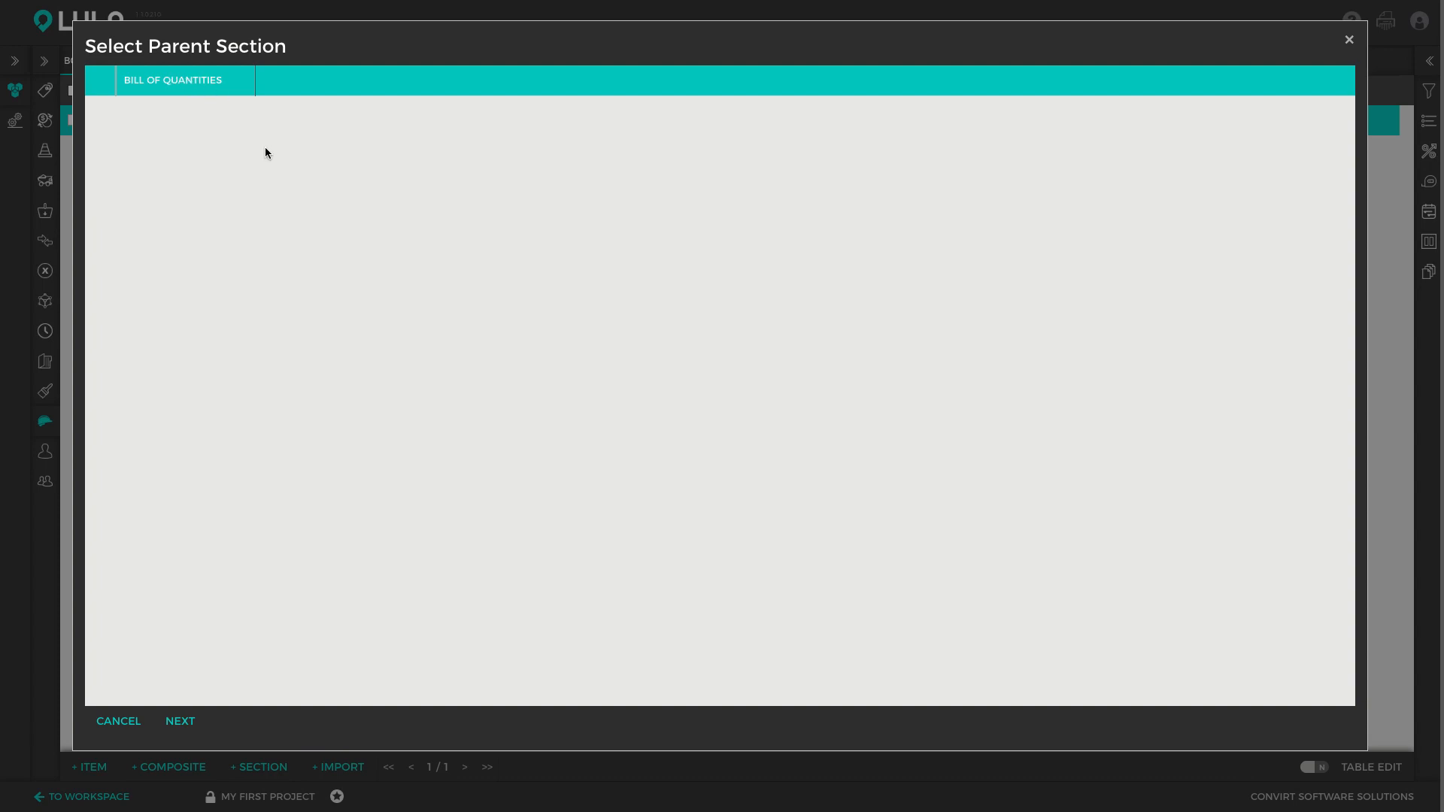
{"action": "left_click", "coordinate": [185, 722]}
{"action": "left_click", "coordinate": [643, 229]}
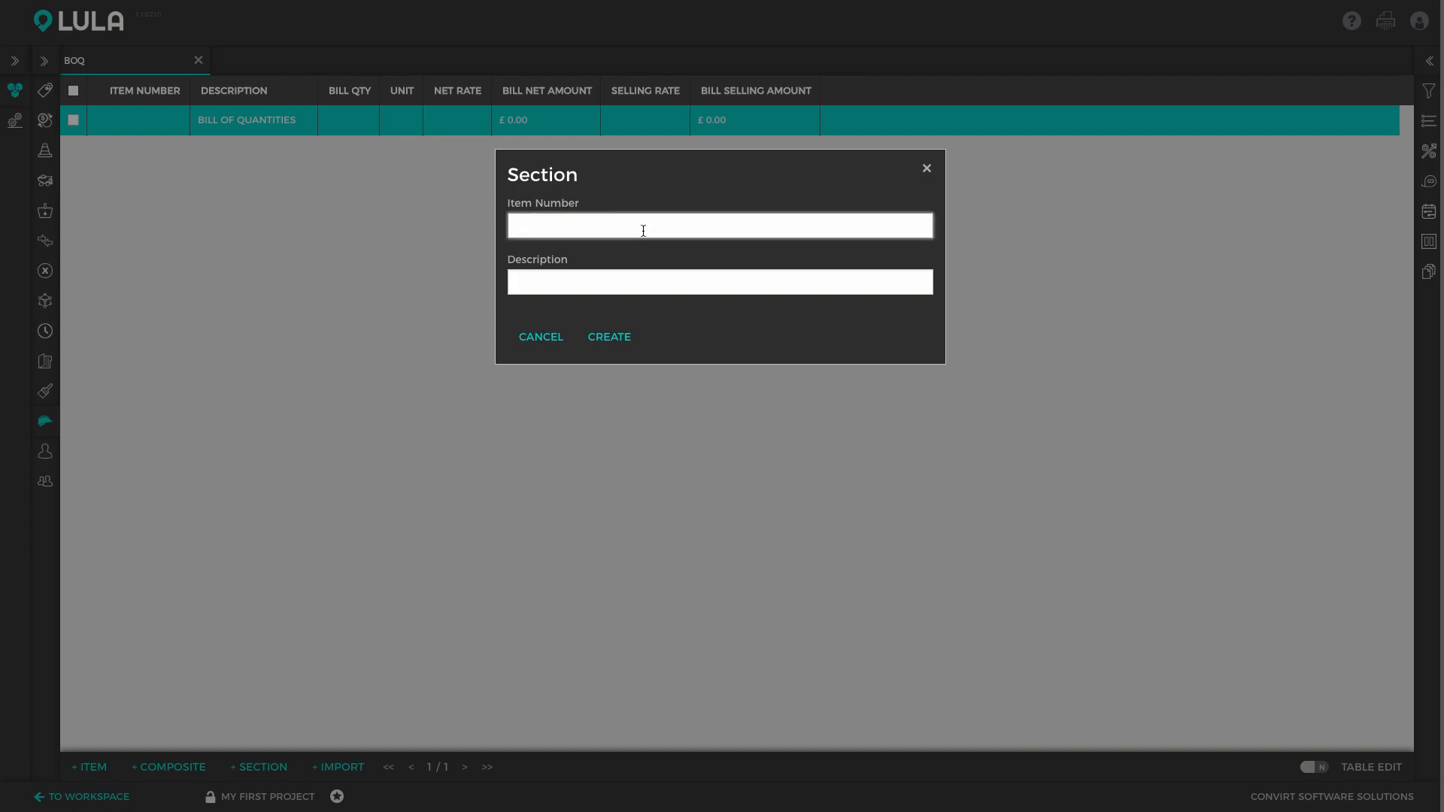
{"action": "type", "text": "1"}
{"action": "key", "text": "Tab"}
{"action": "type", "text": "MASONRY"}
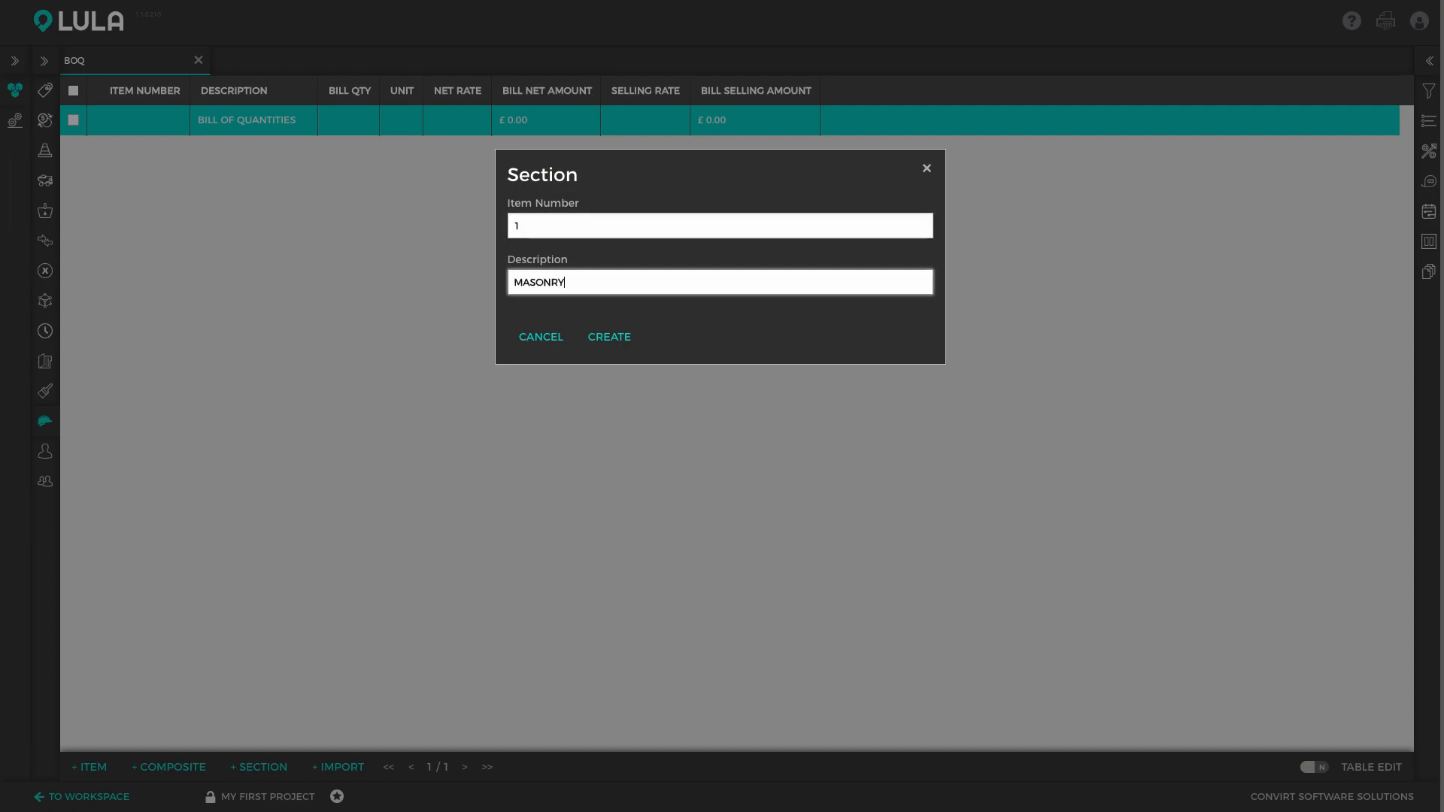
{"action": "left_click", "coordinate": [630, 337]}
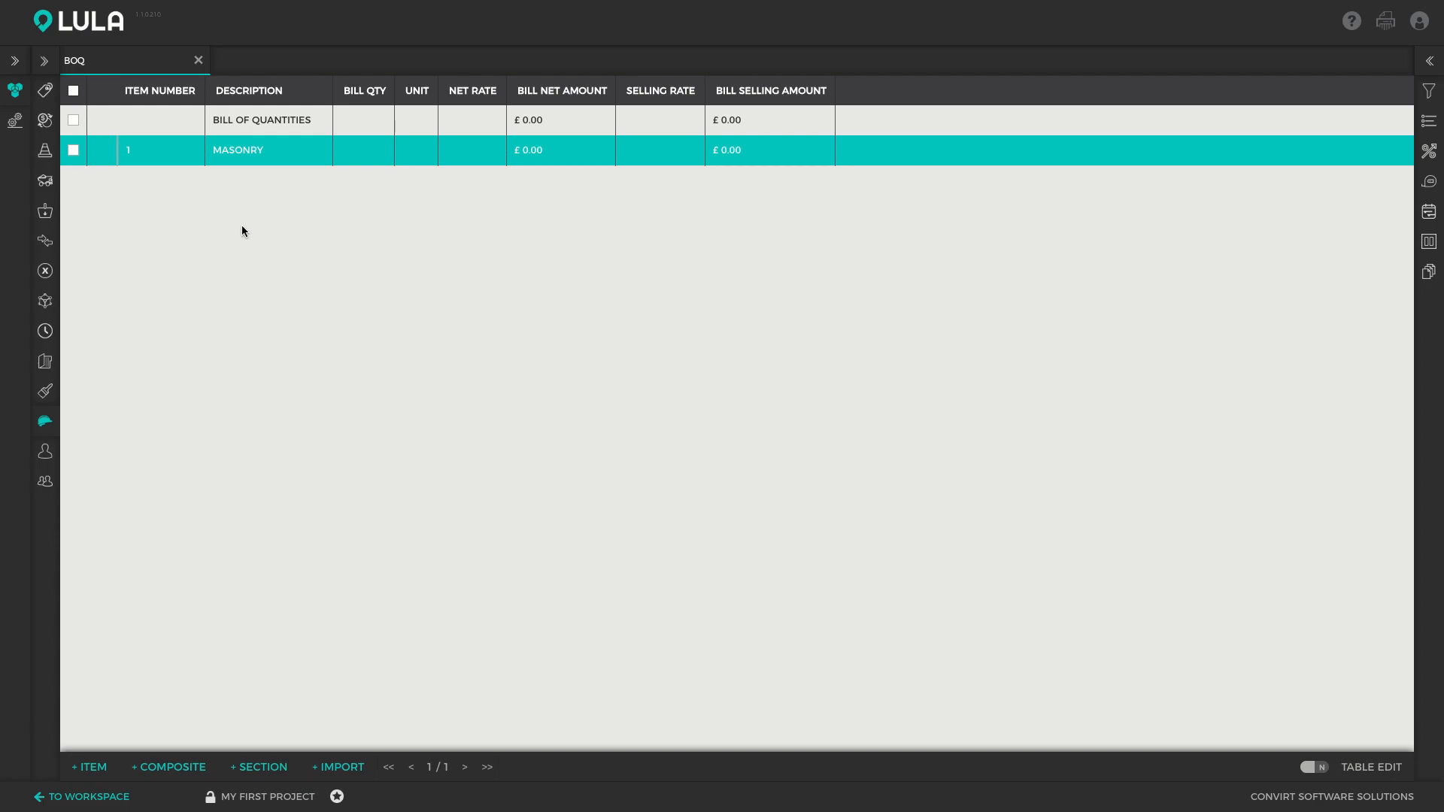
Add a bill item under the MASONRY section and set its description to 115mm Brick Wall.
{"action": "left_click", "coordinate": [96, 765]}
{"action": "left_click", "coordinate": [214, 118]}
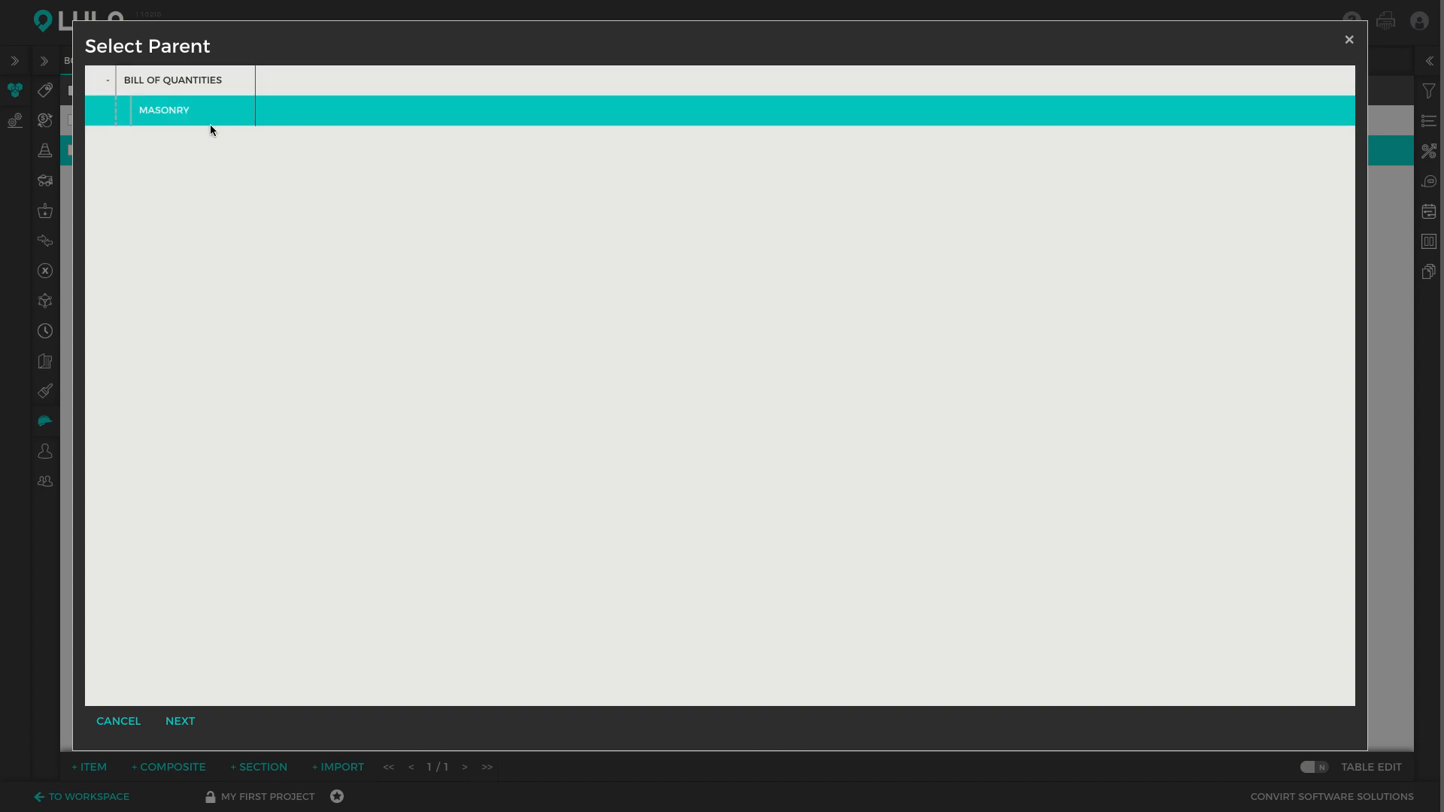
{"action": "left_click", "coordinate": [183, 721]}
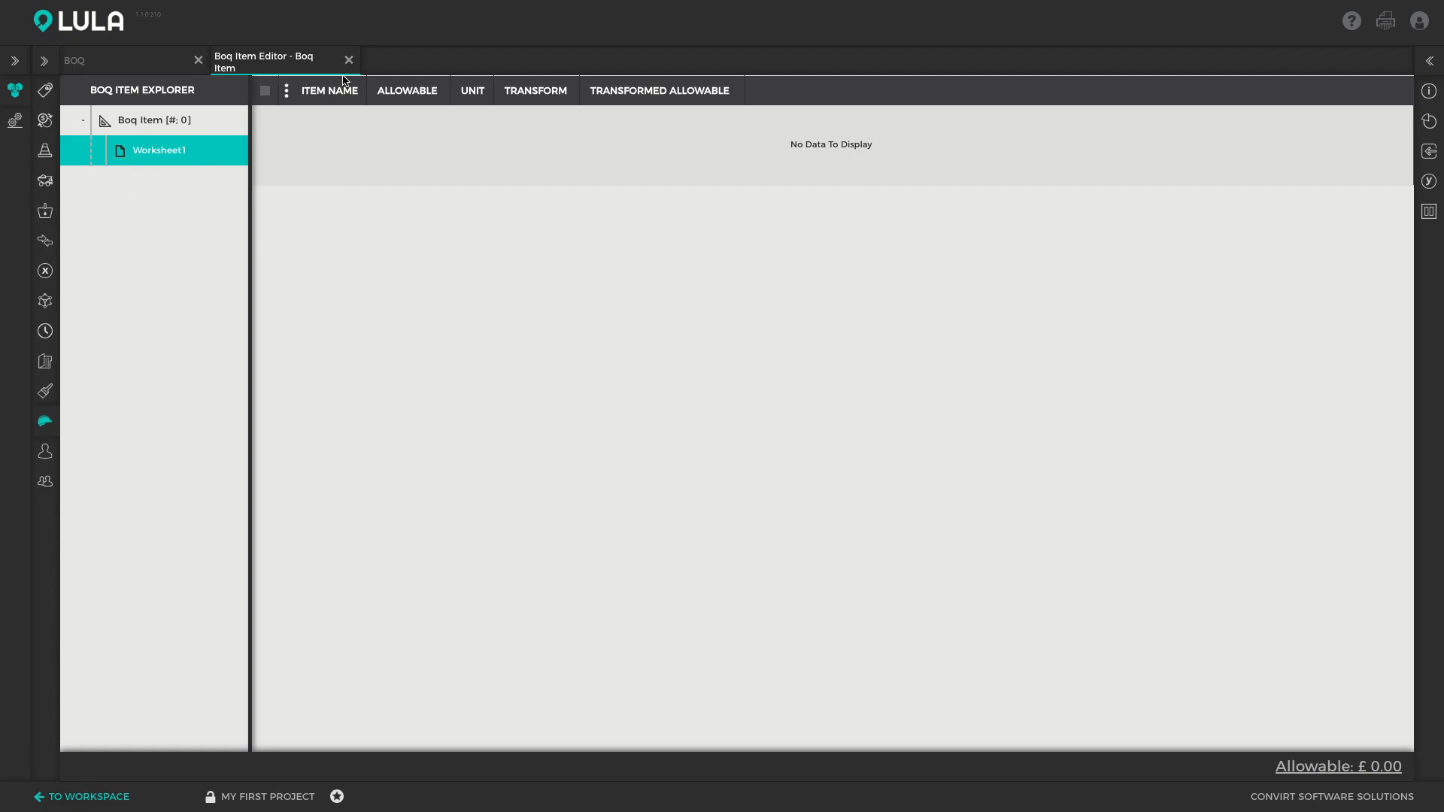
{"action": "left_click", "coordinate": [178, 120]}
{"action": "left_click", "coordinate": [1429, 91]}
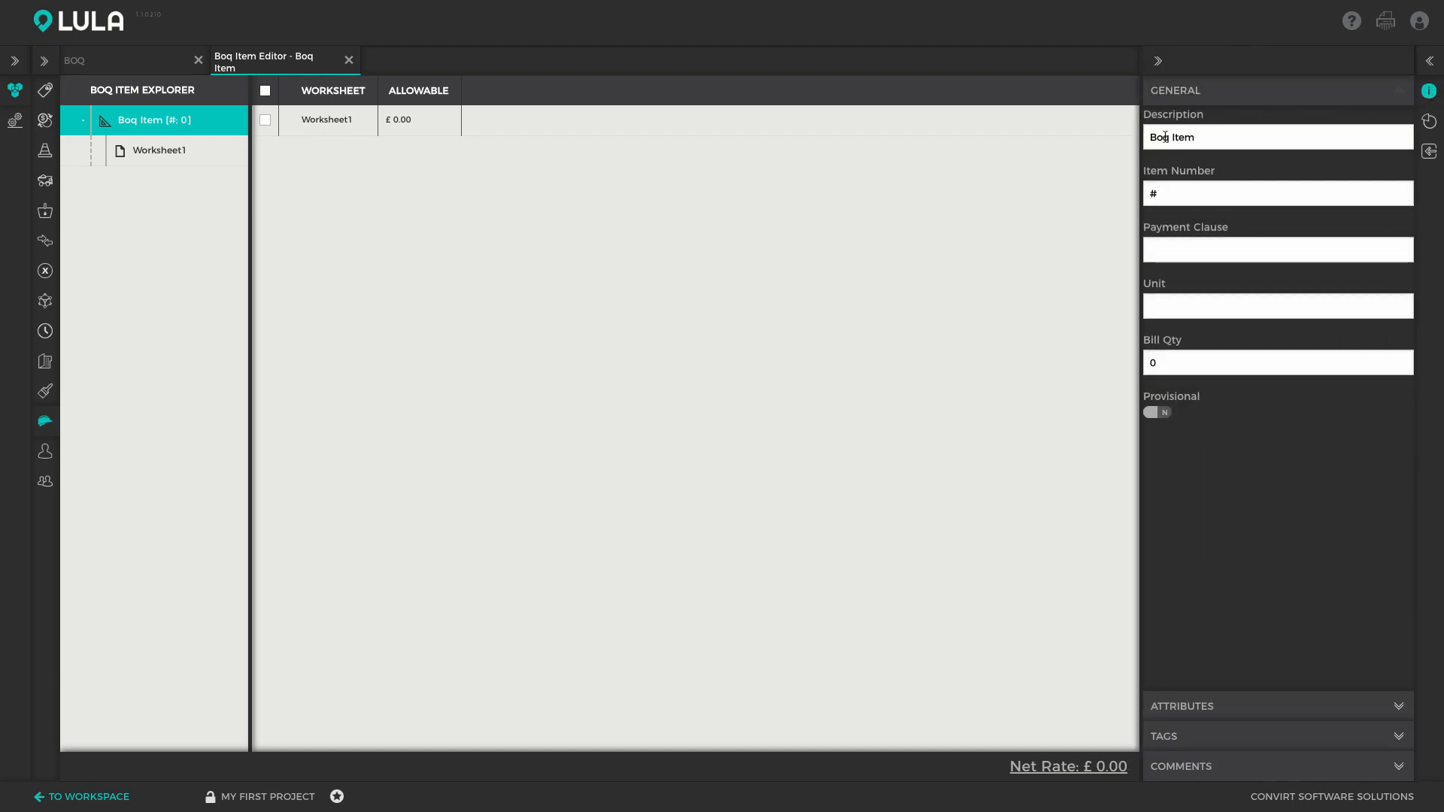
{"action": "triple_click", "coordinate": [1185, 137]}
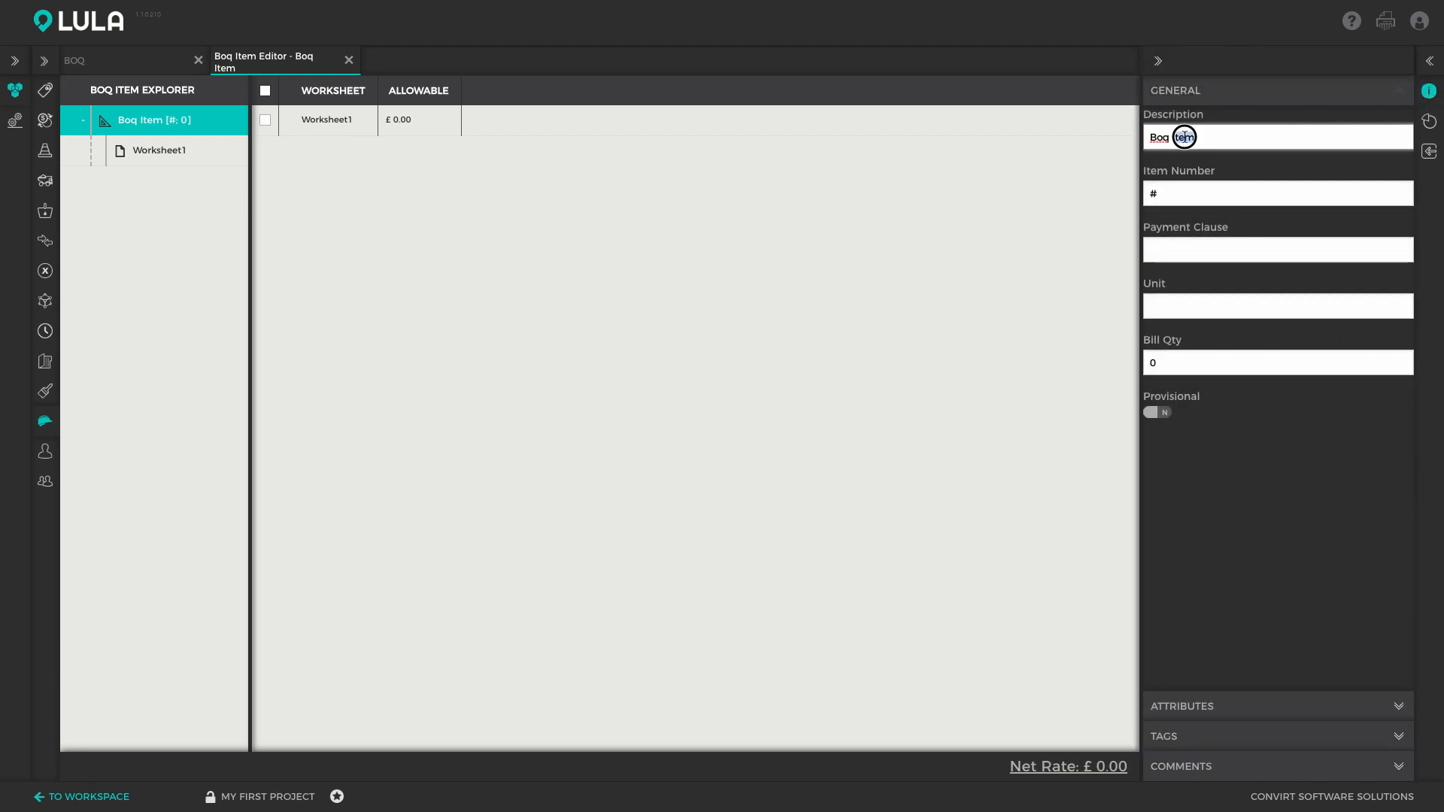
{"action": "type", "text": "115mm B"}
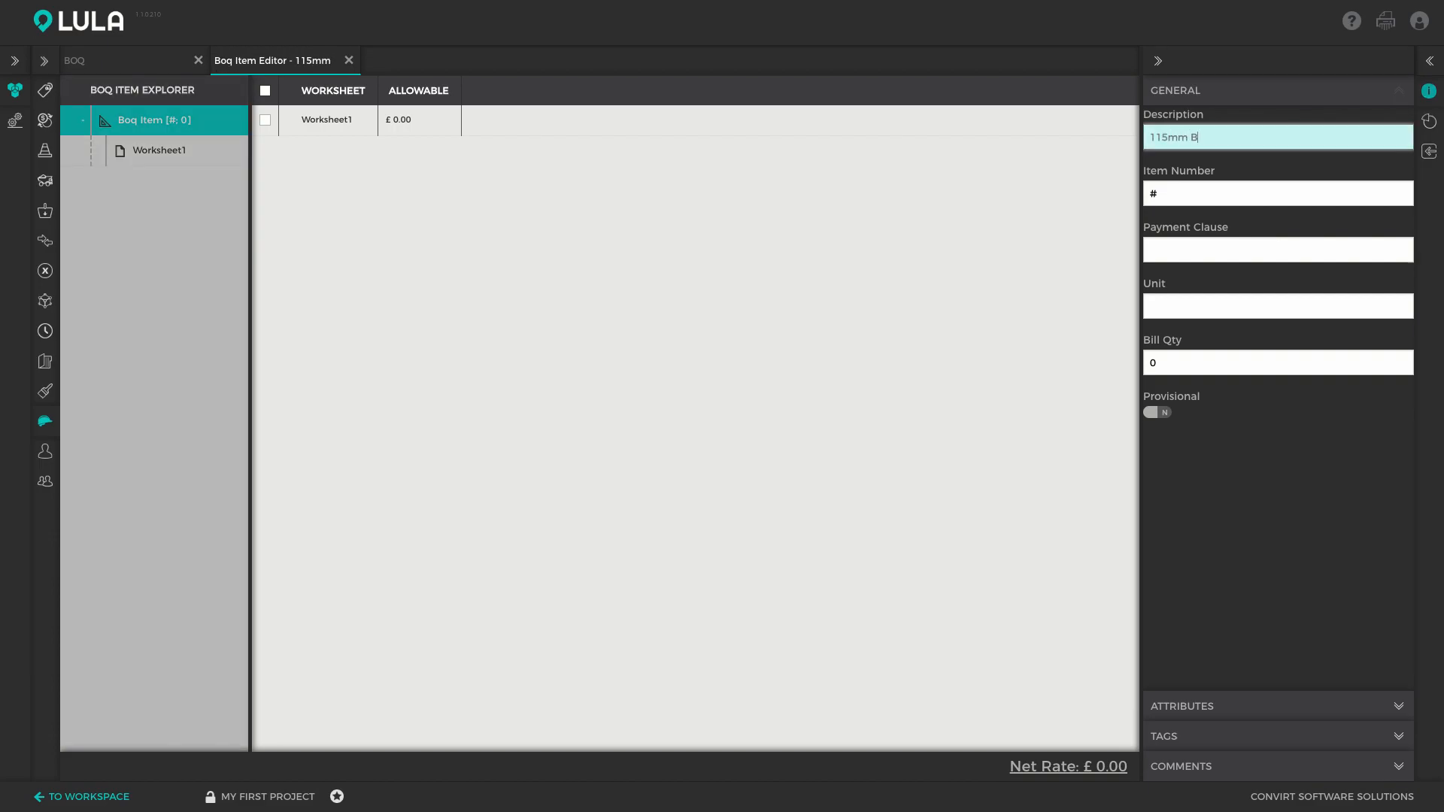
{"action": "type", "text": "rick Wall"}
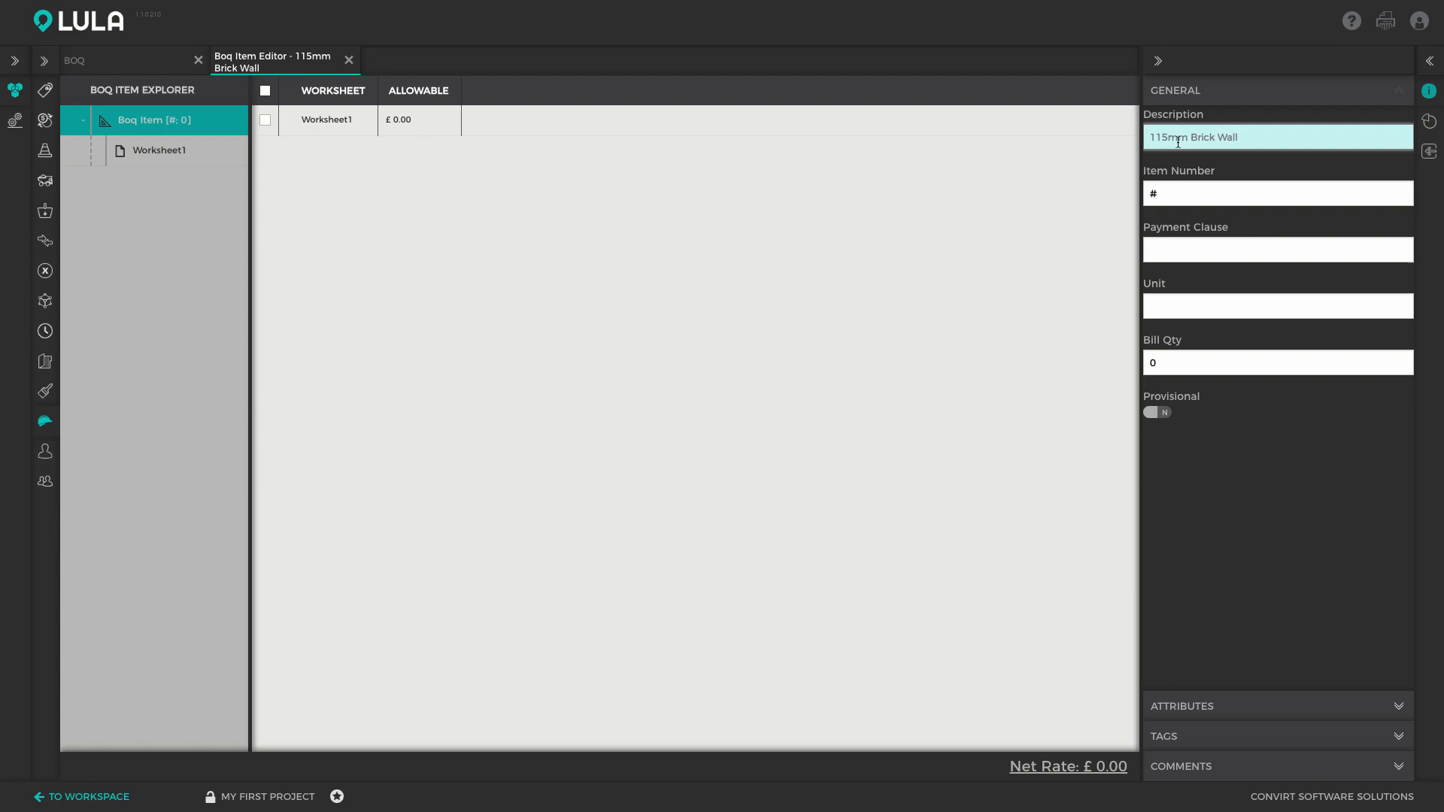
Set the brick wall item's number to 1.1, unit to m2 and bill quantity to 200, and return to the bill.
{"action": "left_click", "coordinate": [1193, 195]}
{"action": "double_click", "coordinate": [1193, 195]}
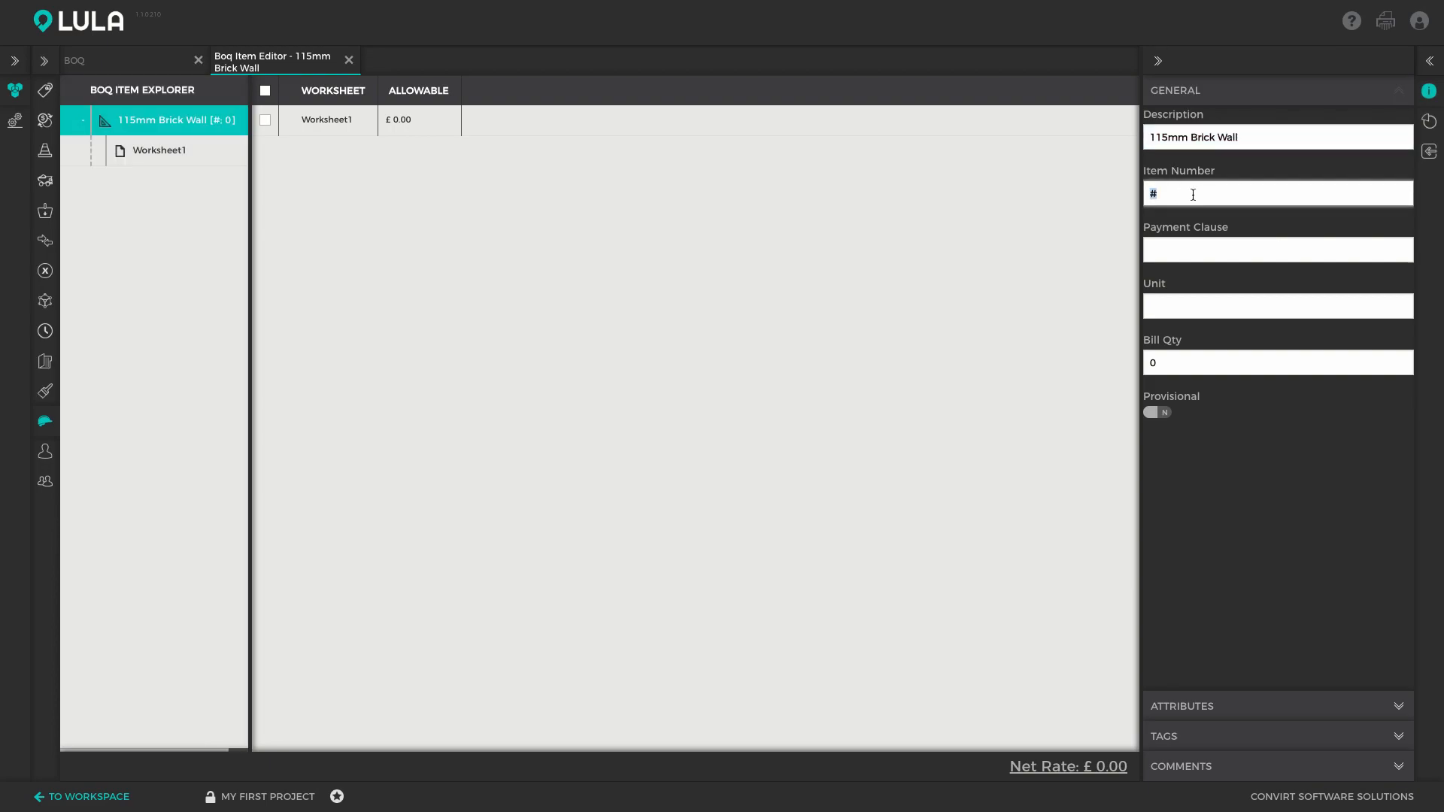
{"action": "type", "text": "1.1"}
{"action": "key", "text": "Tab"}
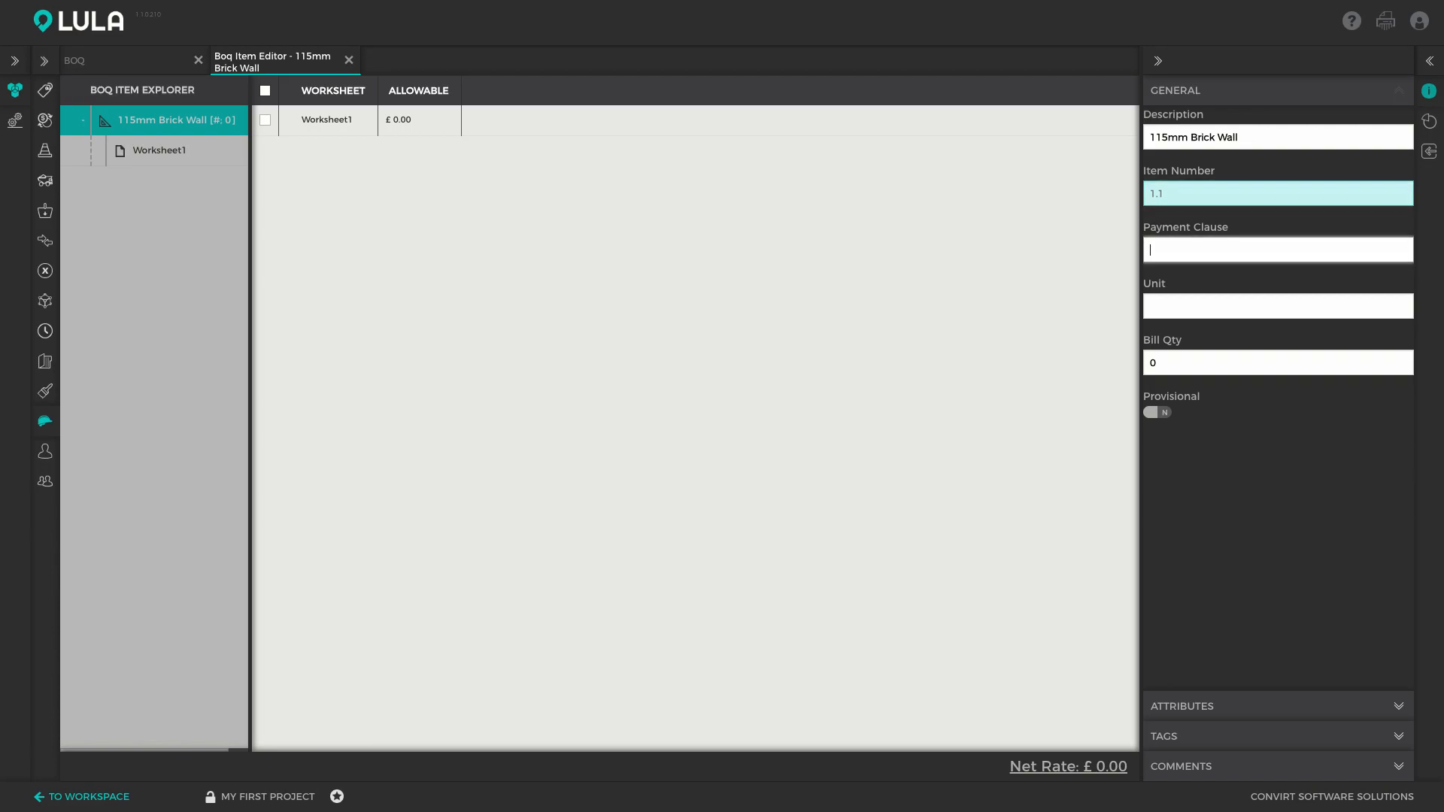
{"action": "left_click", "coordinate": [1193, 304]}
{"action": "type", "text": "m2"}
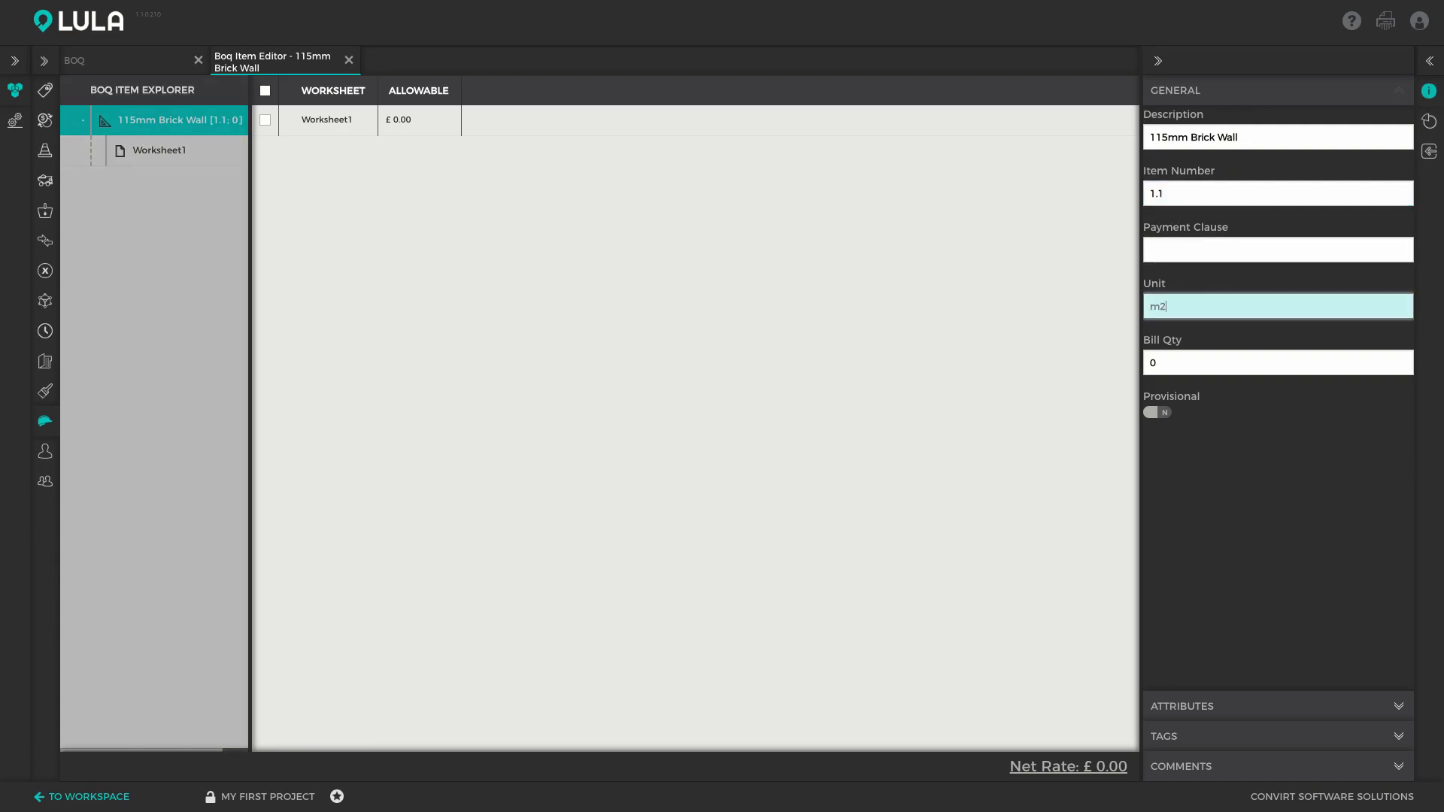
{"action": "left_click", "coordinate": [1190, 369]}
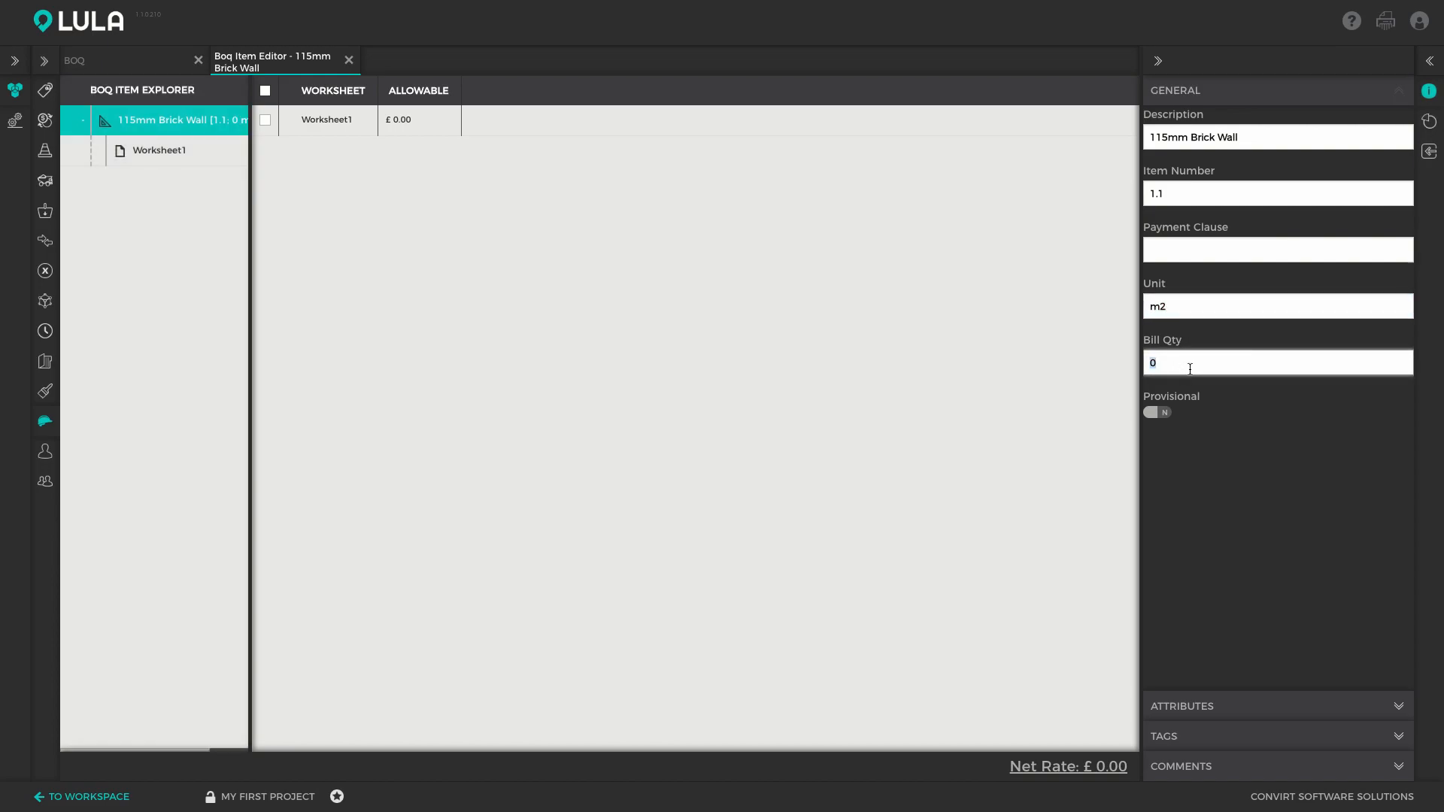
{"action": "type", "text": "200"}
{"action": "left_click", "coordinate": [165, 66]}
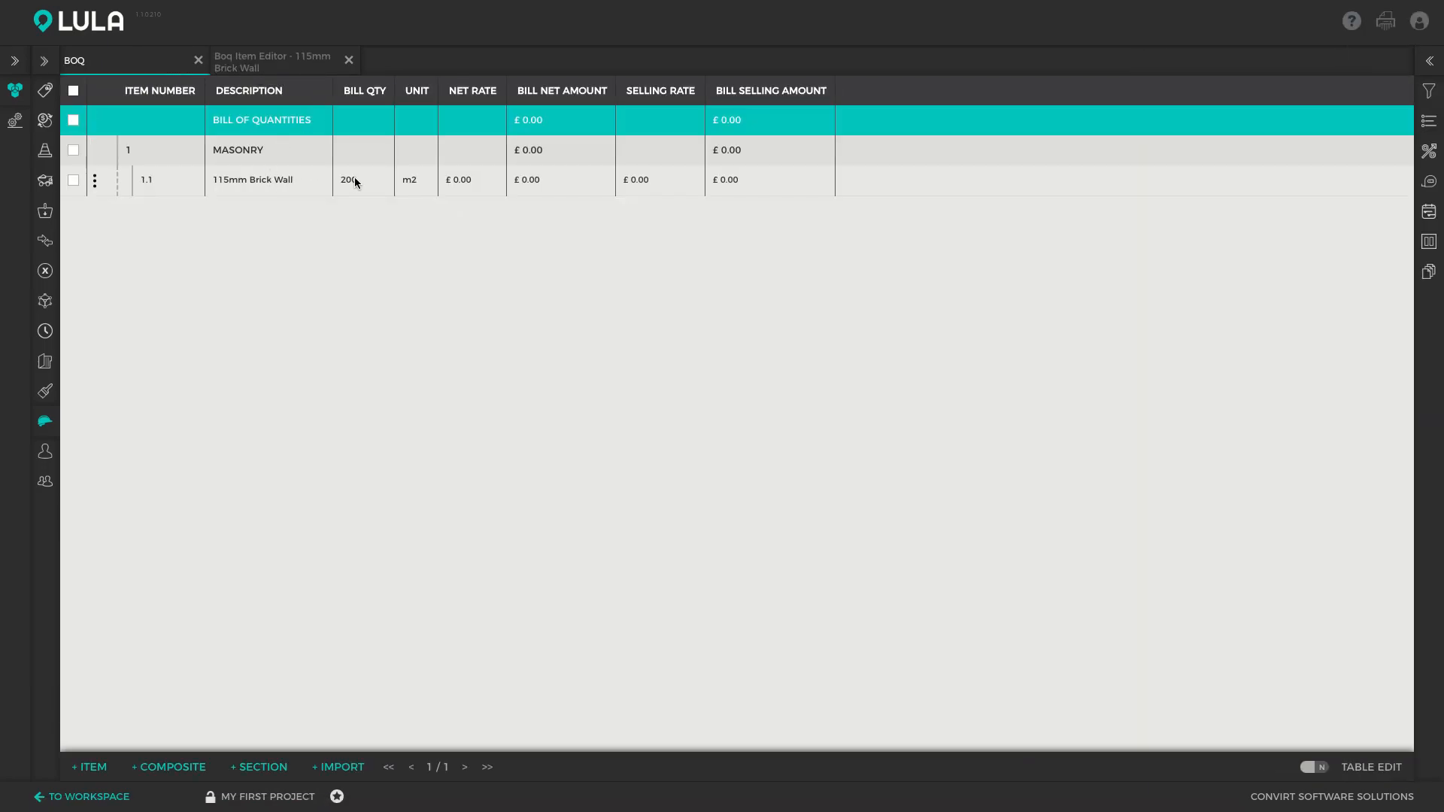
Try table editing on the MASONRY and 115mm Brick Wall descriptions, and switch table editing off again.
{"action": "left_click", "coordinate": [353, 178]}
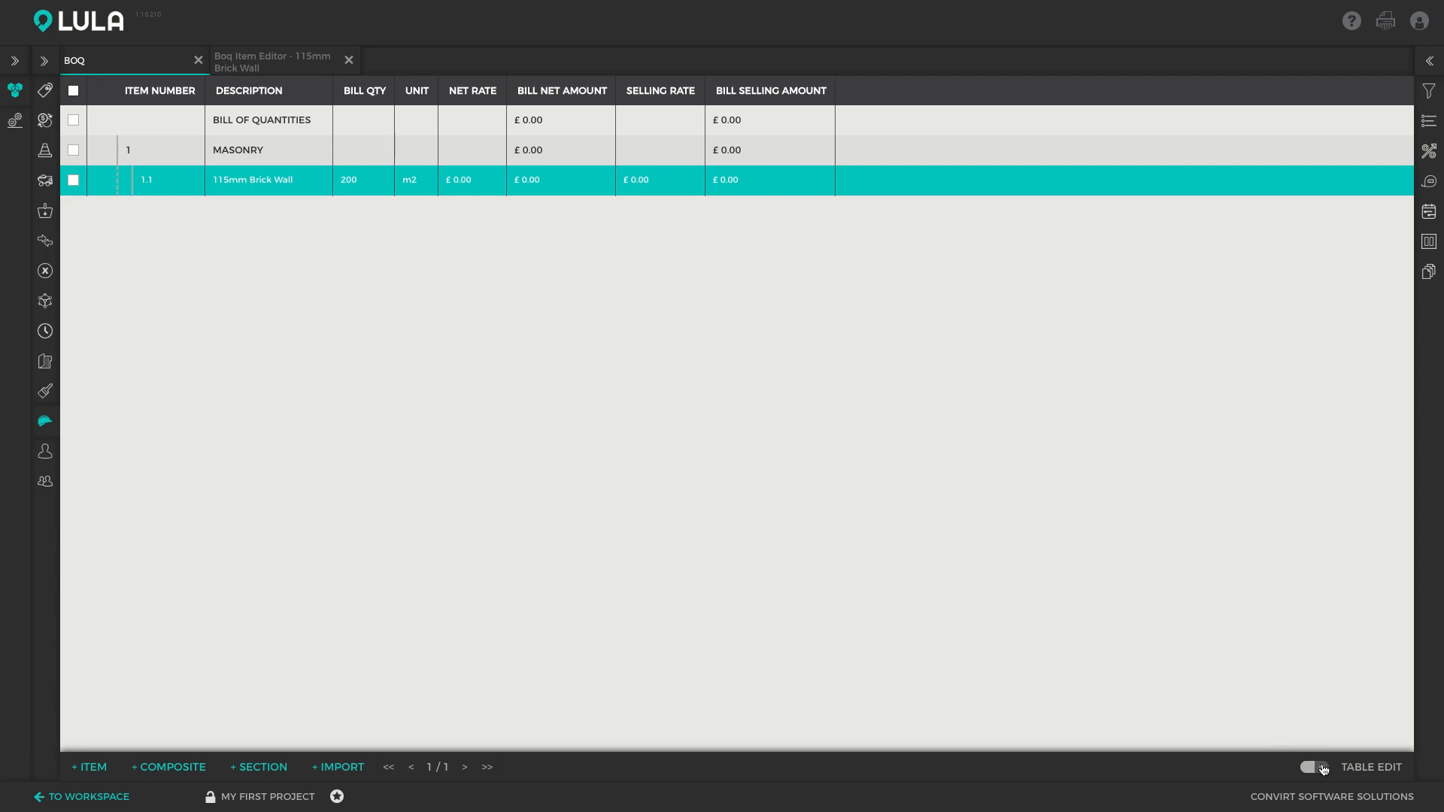
{"action": "left_click", "coordinate": [1323, 768]}
{"action": "double_click", "coordinate": [255, 152]}
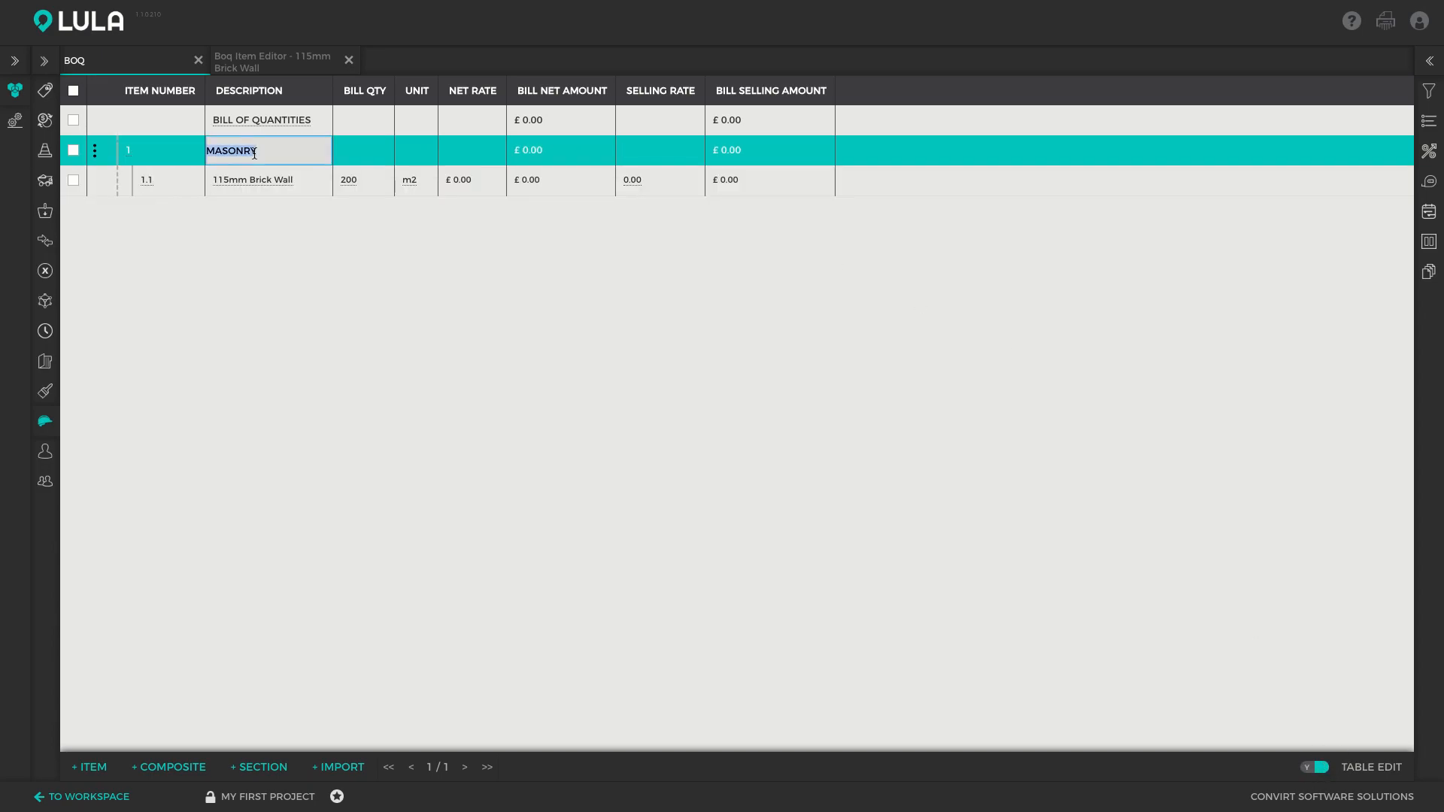
{"action": "double_click", "coordinate": [284, 179]}
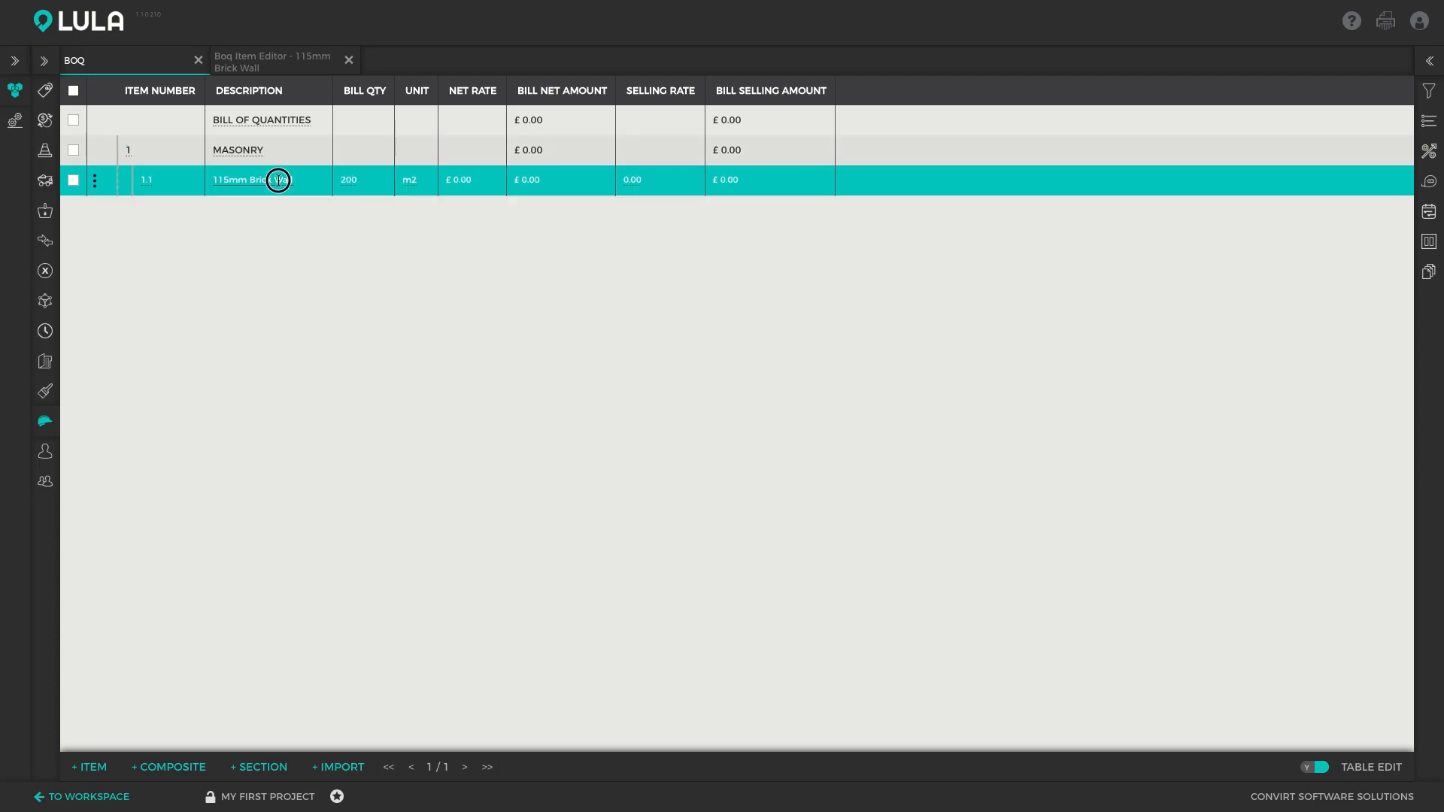
{"action": "left_click", "coordinate": [372, 159]}
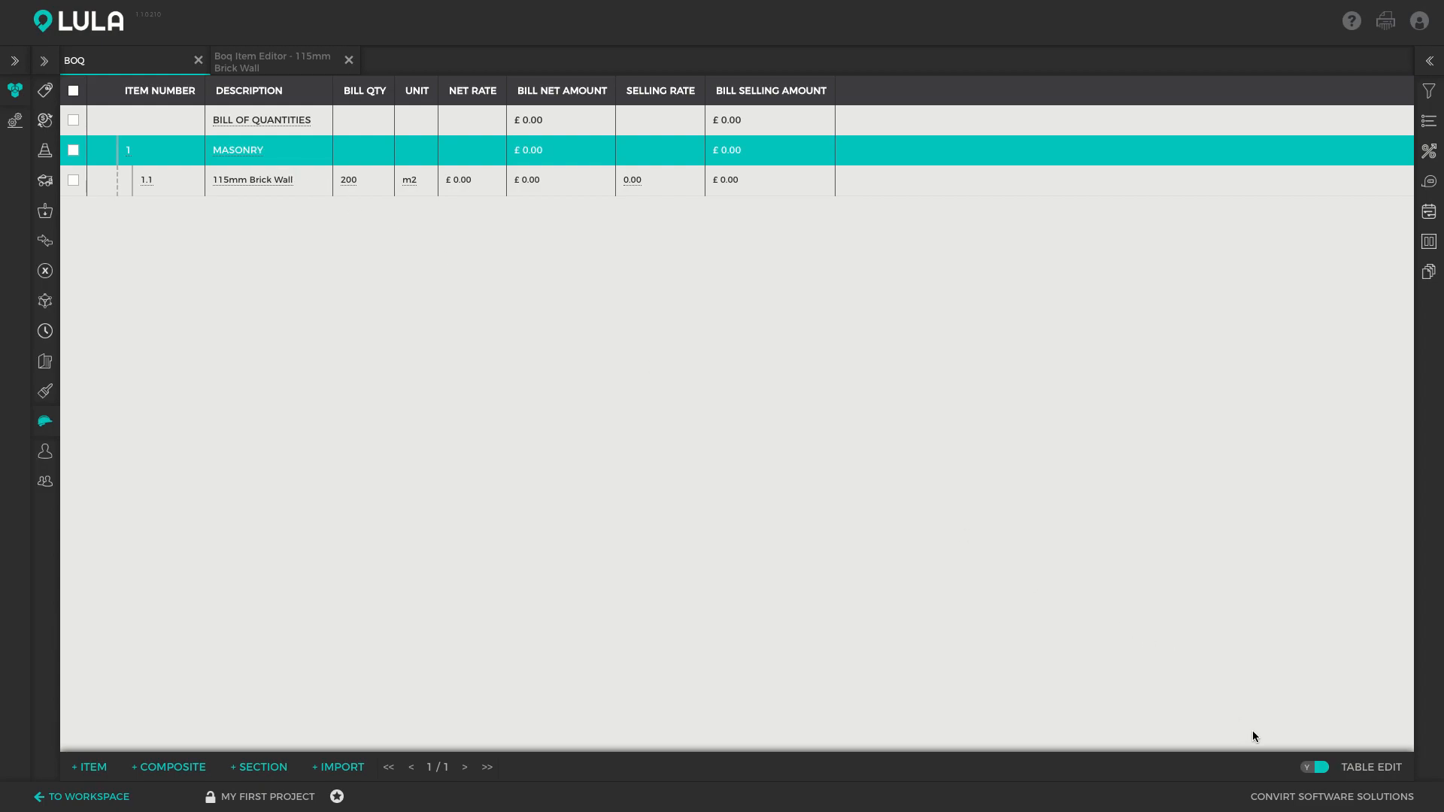
{"action": "left_click", "coordinate": [1314, 768]}
Insert a comment above the 115mm Brick Wall item with the text "Walls:".
{"action": "left_click", "coordinate": [162, 179]}
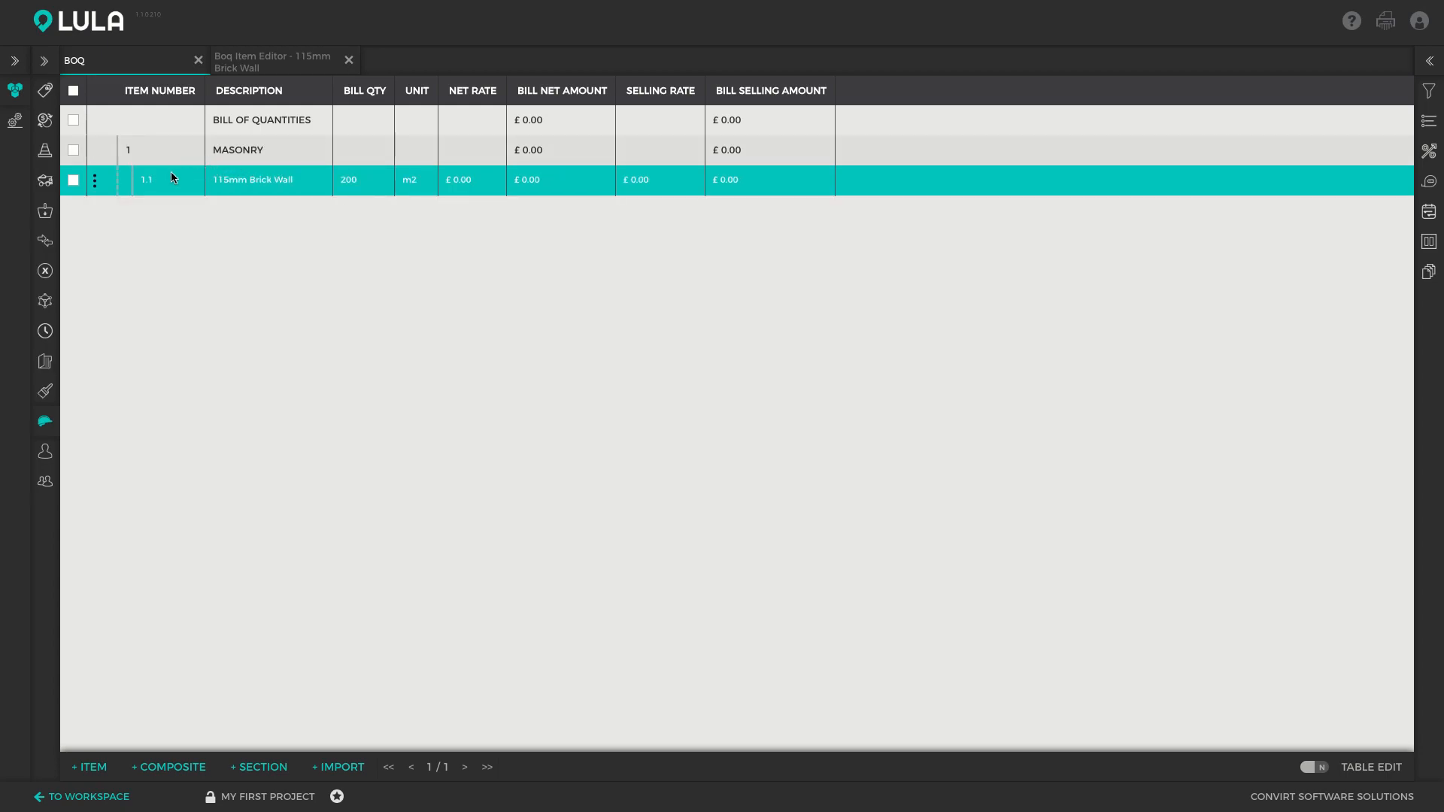
{"action": "left_click", "coordinate": [95, 183]}
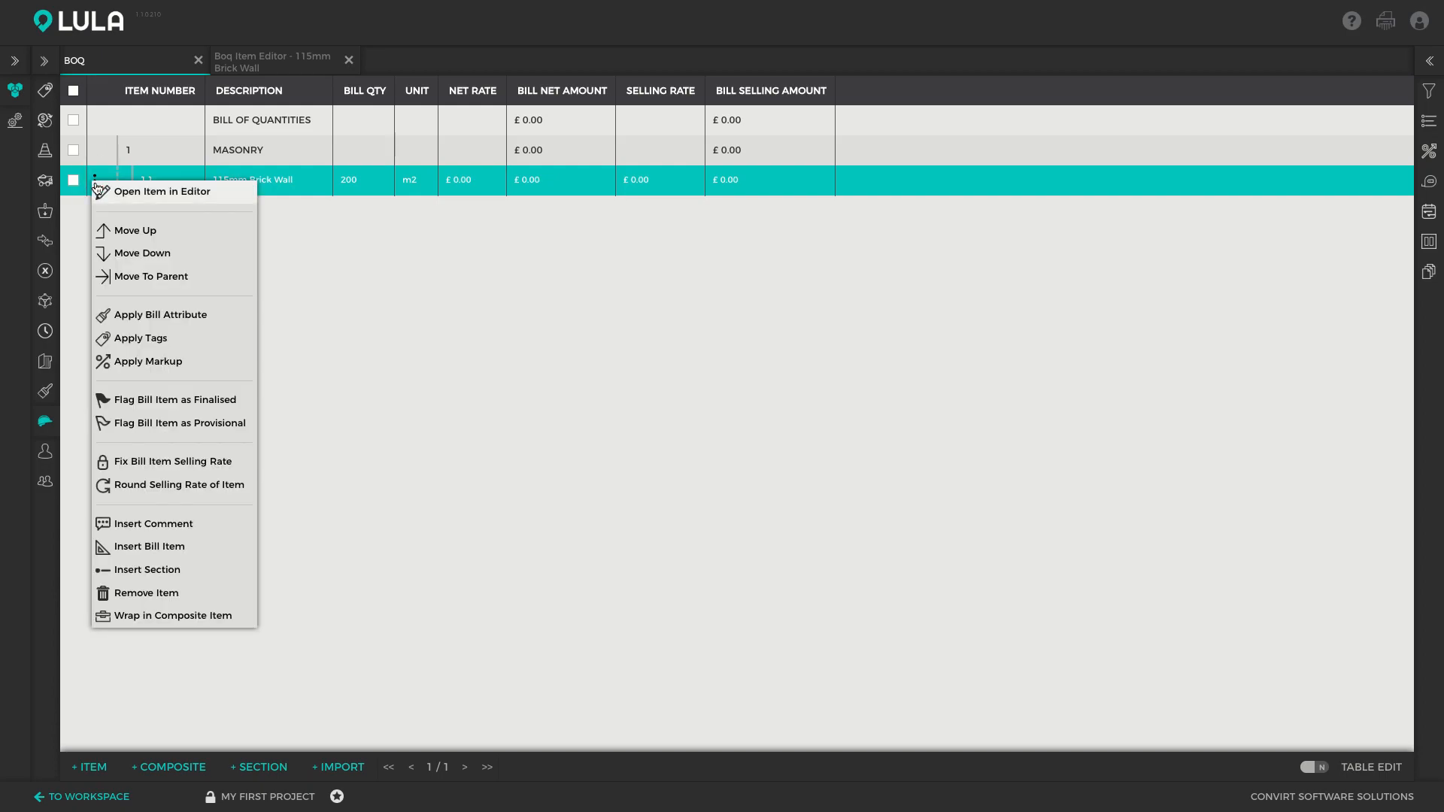
{"action": "left_click", "coordinate": [165, 525]}
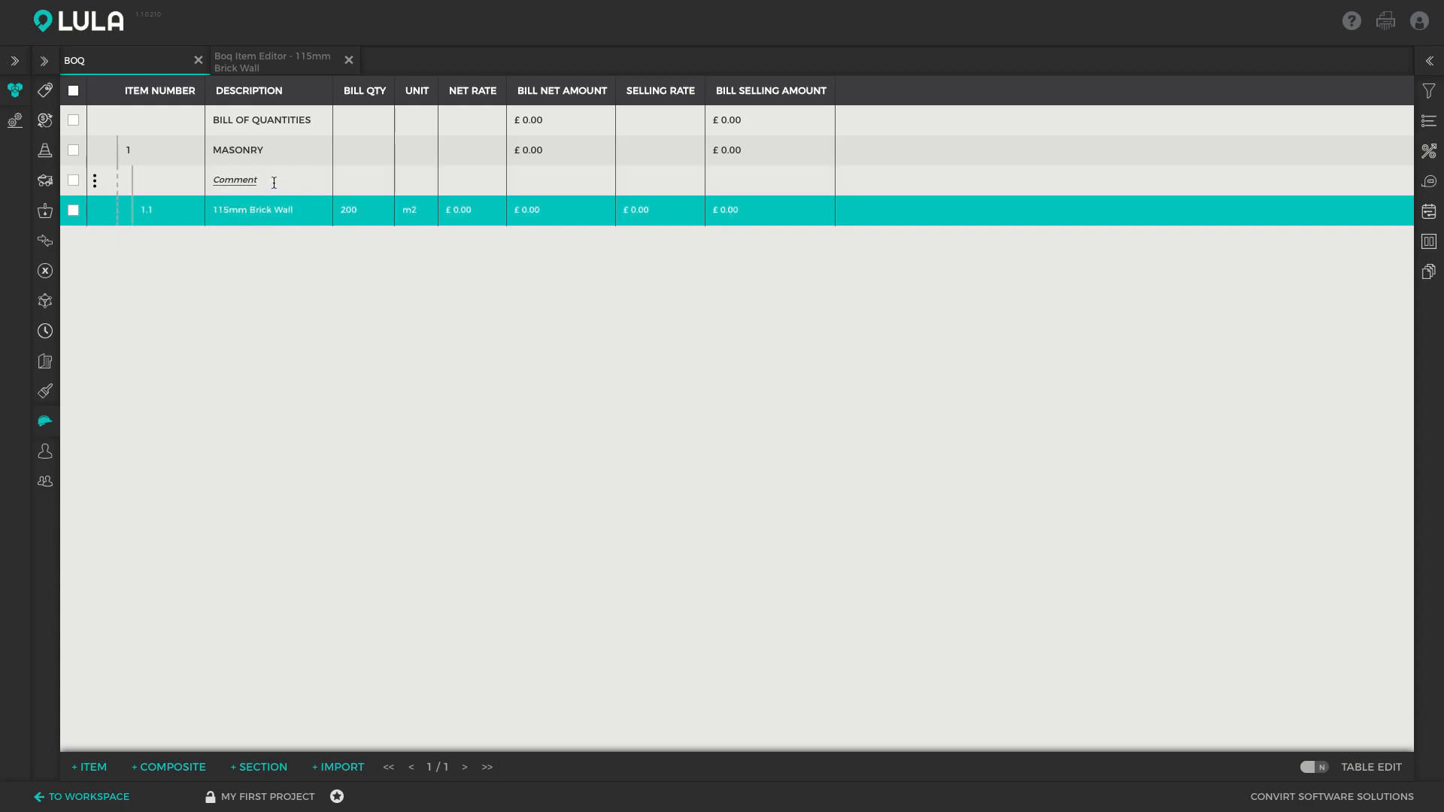
{"action": "double_click", "coordinate": [274, 183]}
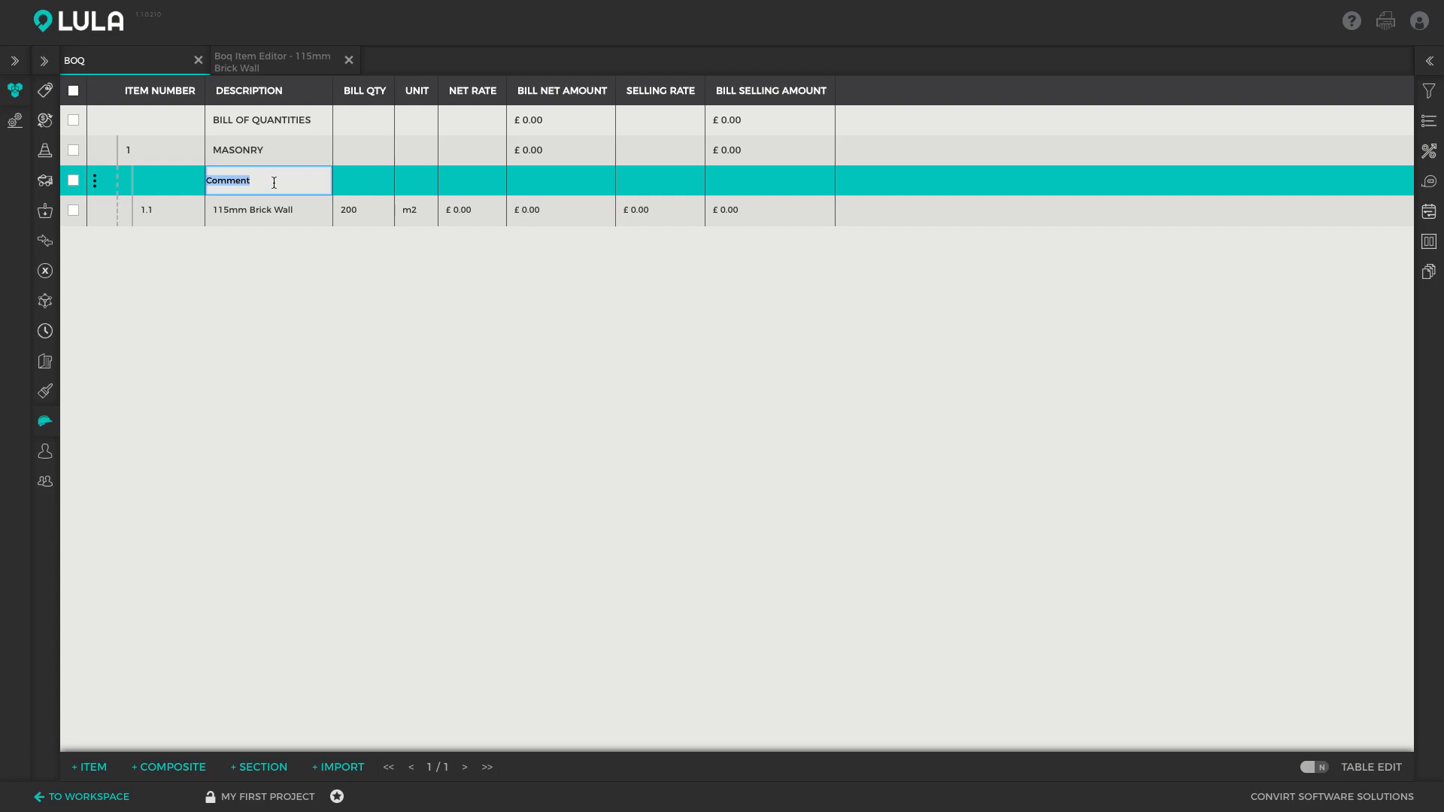
{"action": "type", "text": "Walls:"}
{"action": "key", "text": "Return"}
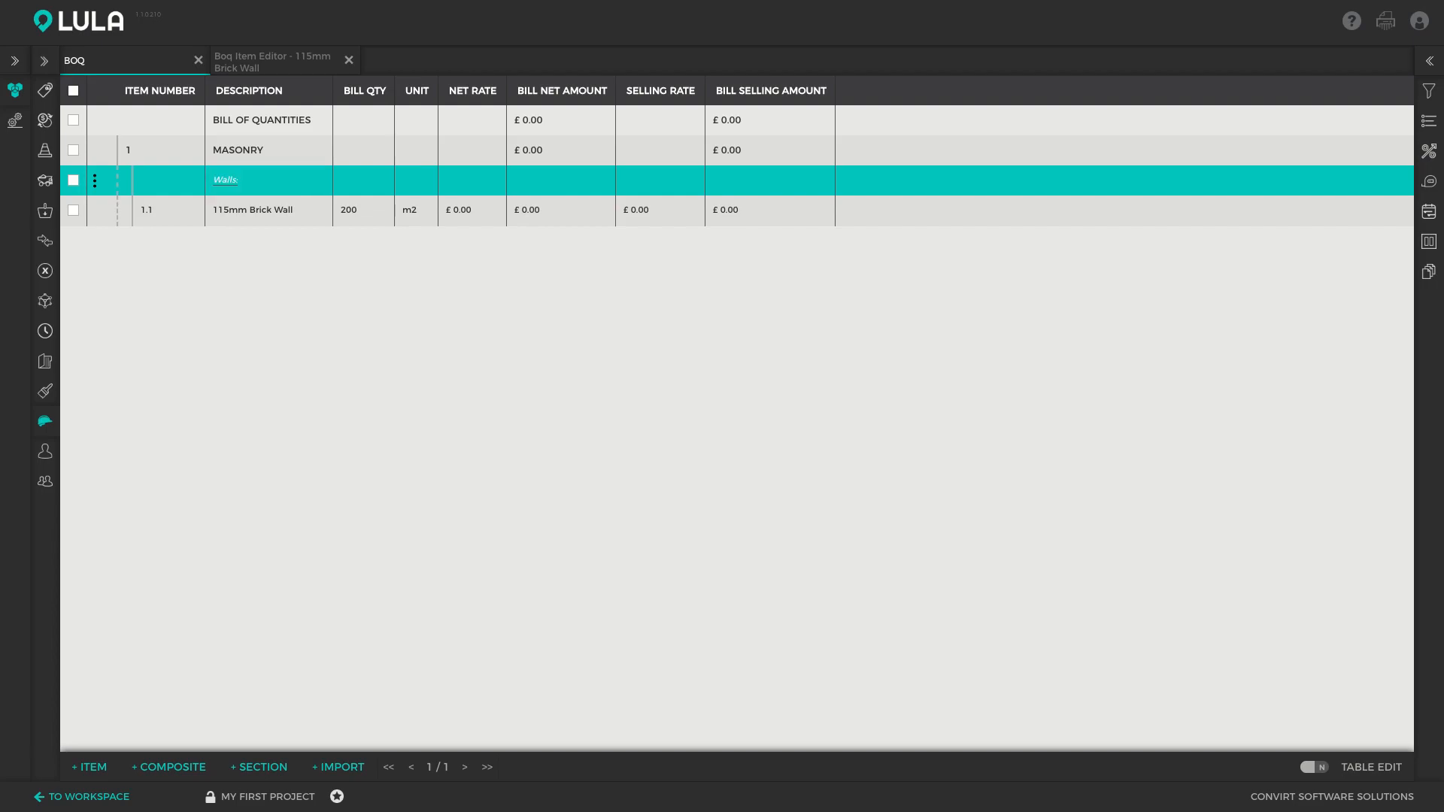
Examine the bill's section tree and its search and filter options.
{"action": "left_click", "coordinate": [273, 210]}
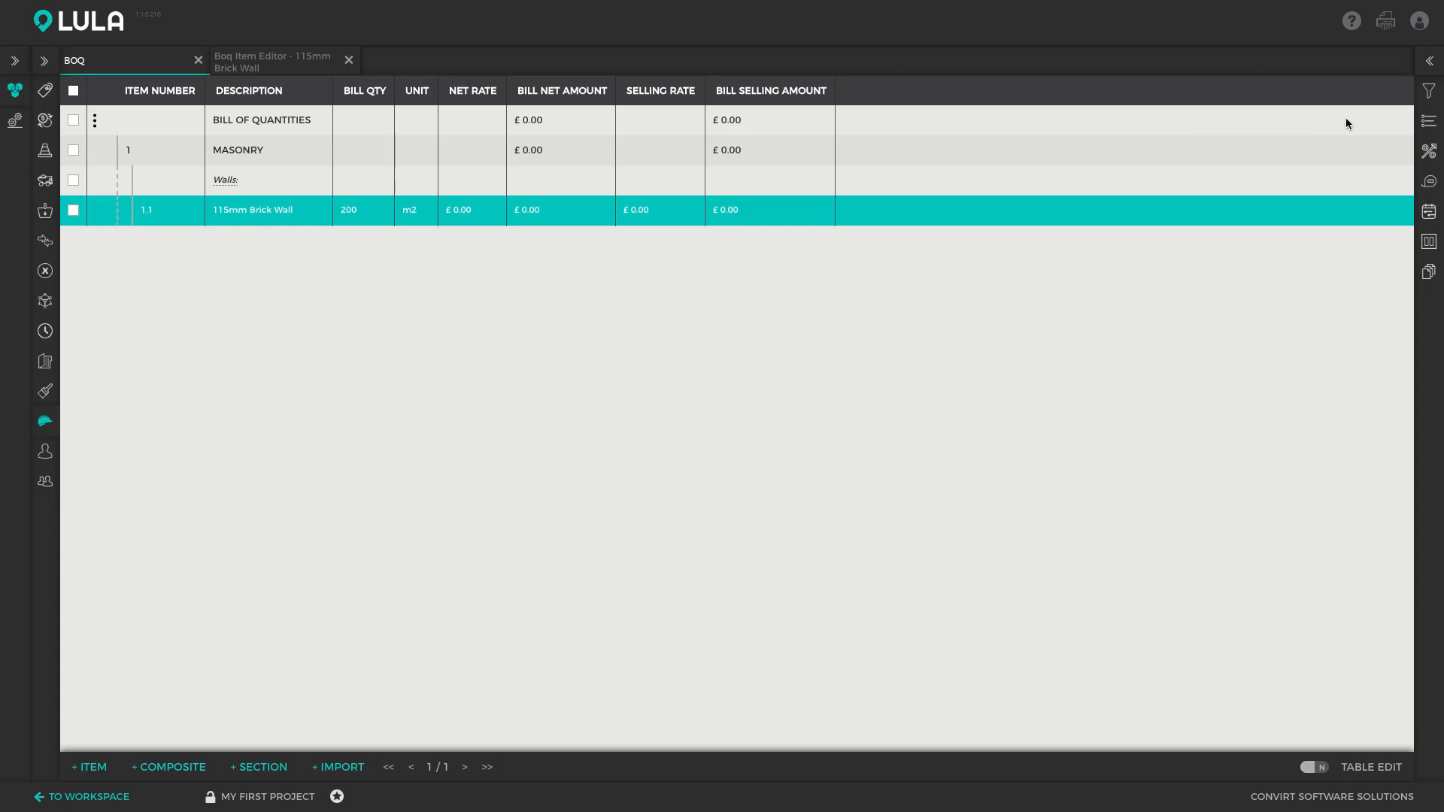
{"action": "left_click", "coordinate": [1426, 121]}
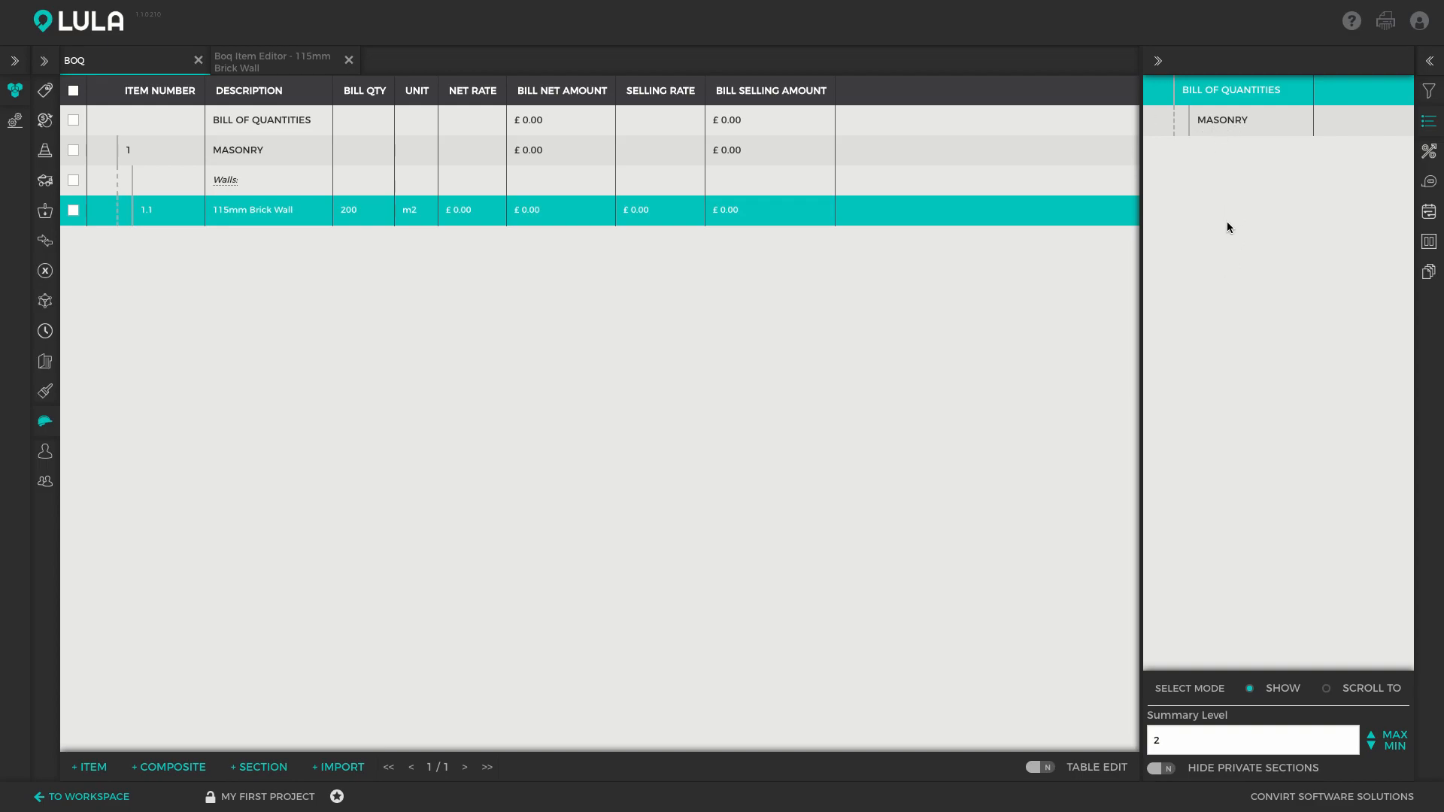
{"action": "left_click", "coordinate": [1427, 121]}
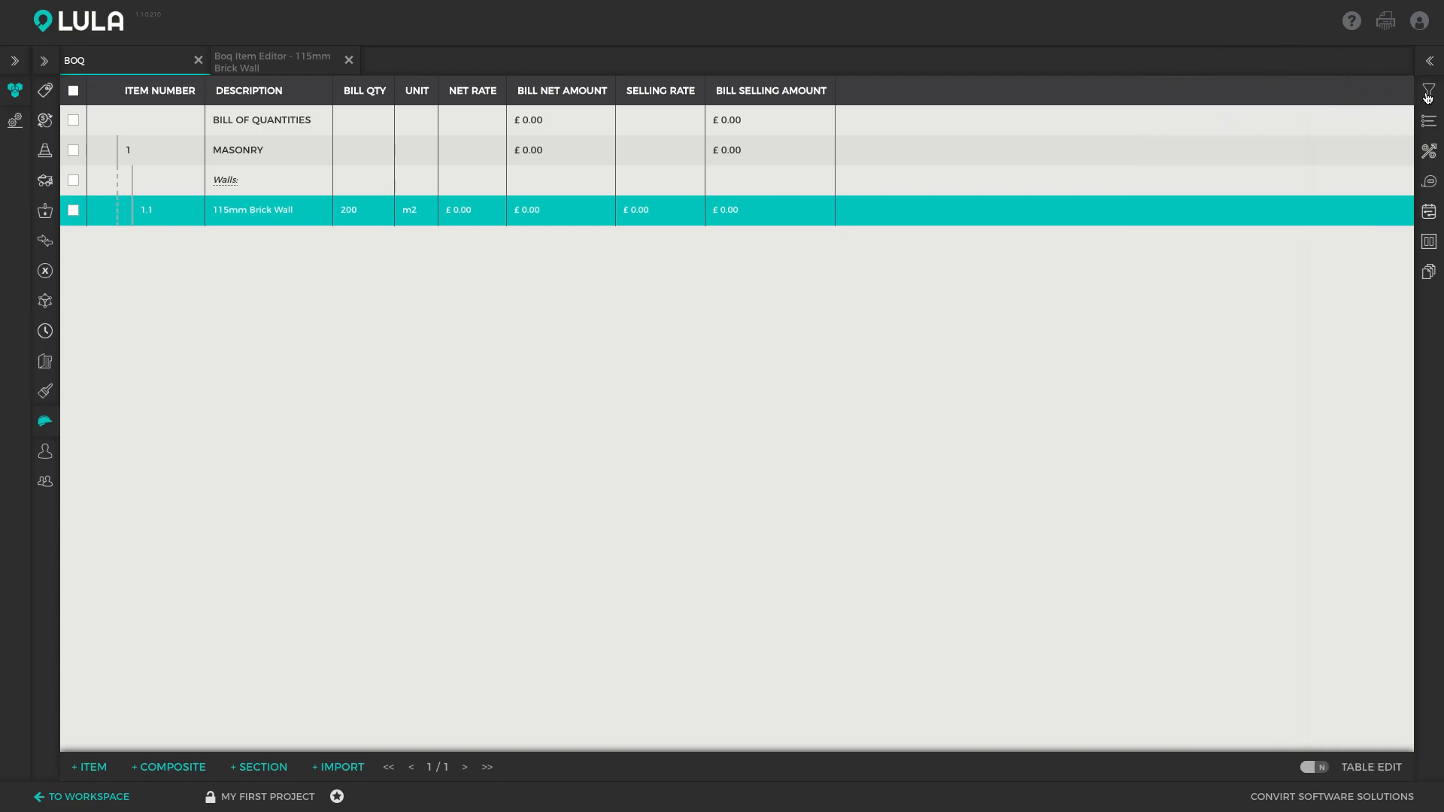
{"action": "left_click", "coordinate": [1427, 95]}
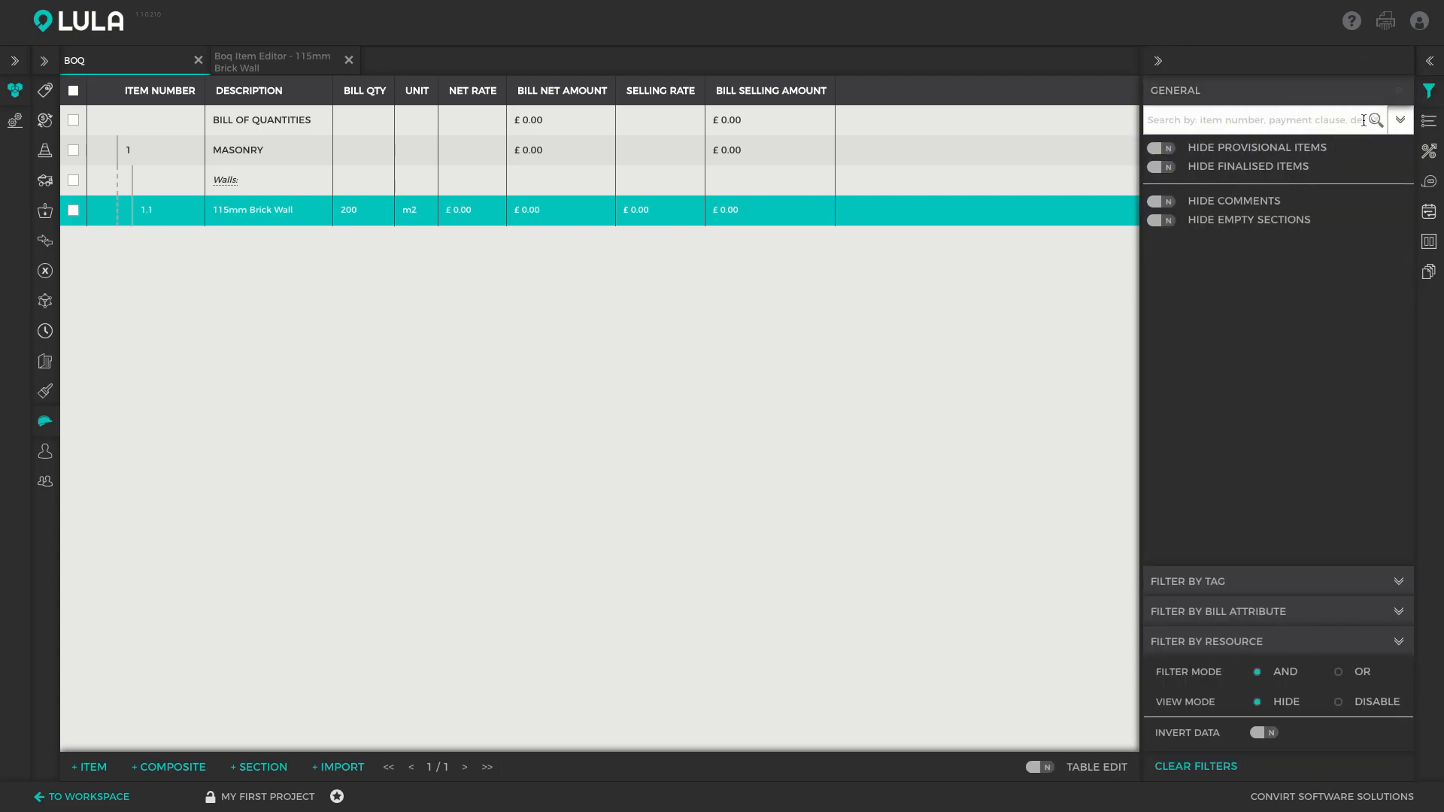
{"action": "left_click", "coordinate": [1428, 91]}
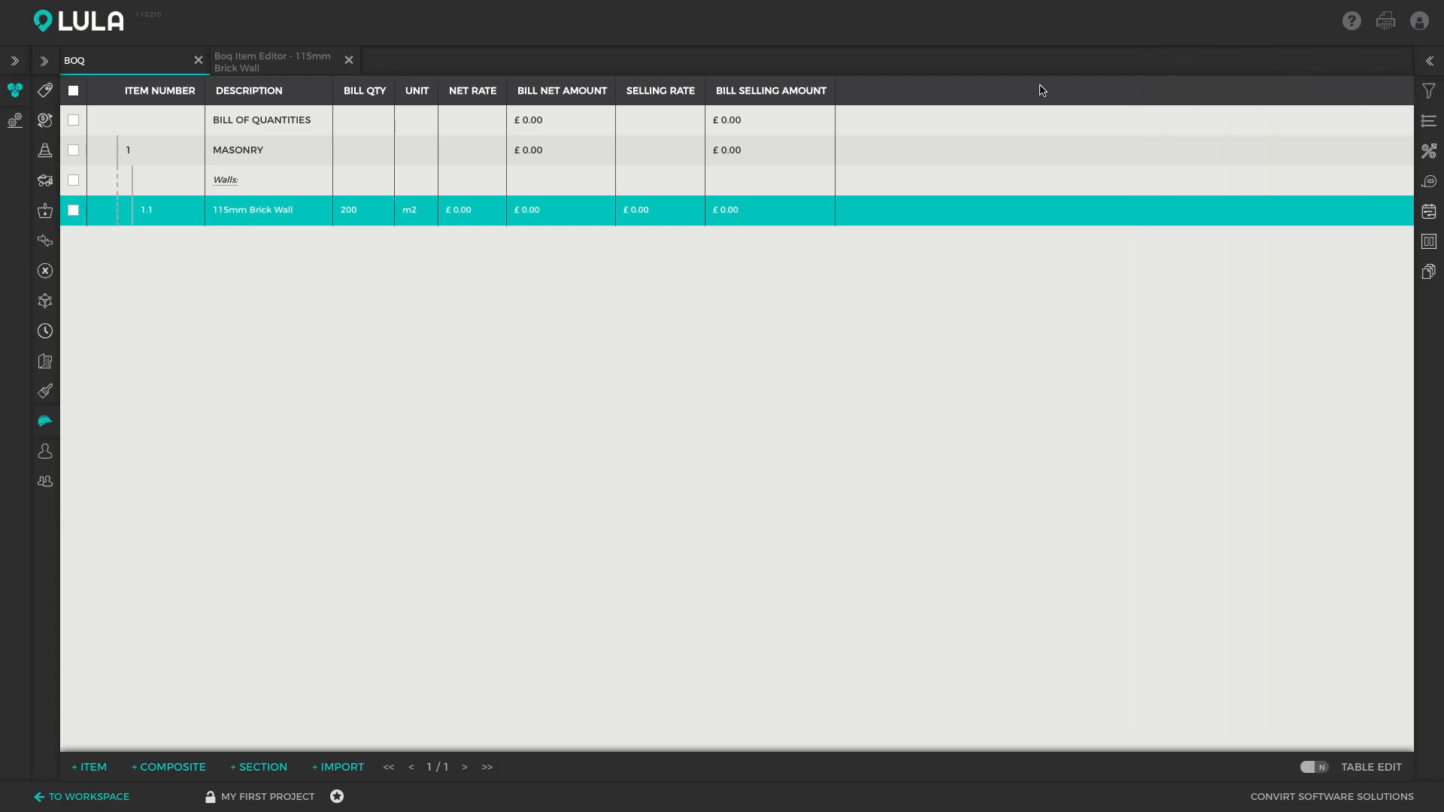
Show the Payment Clause column in the bill and hide it again.
{"action": "left_click", "coordinate": [1429, 242]}
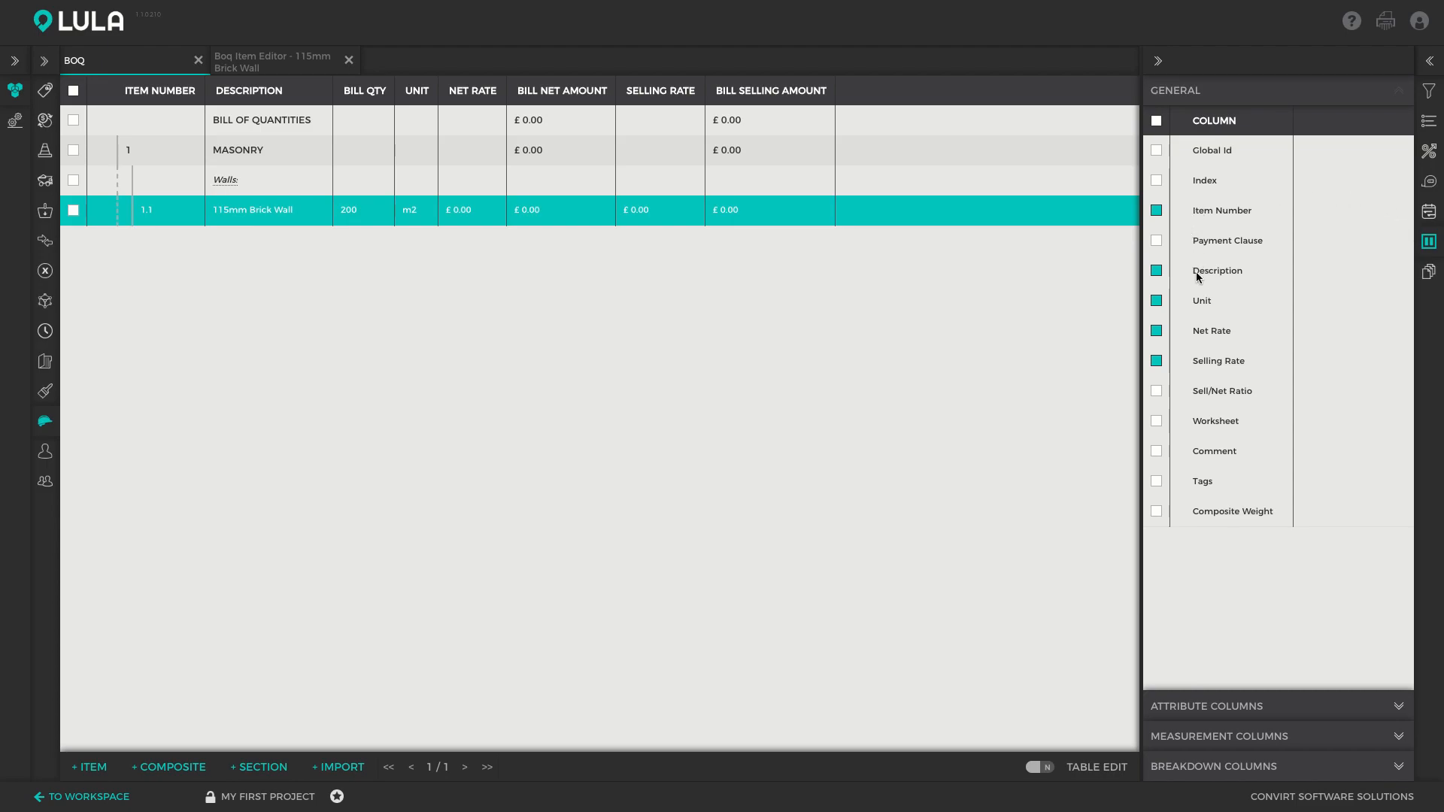
{"action": "left_click", "coordinate": [1156, 240]}
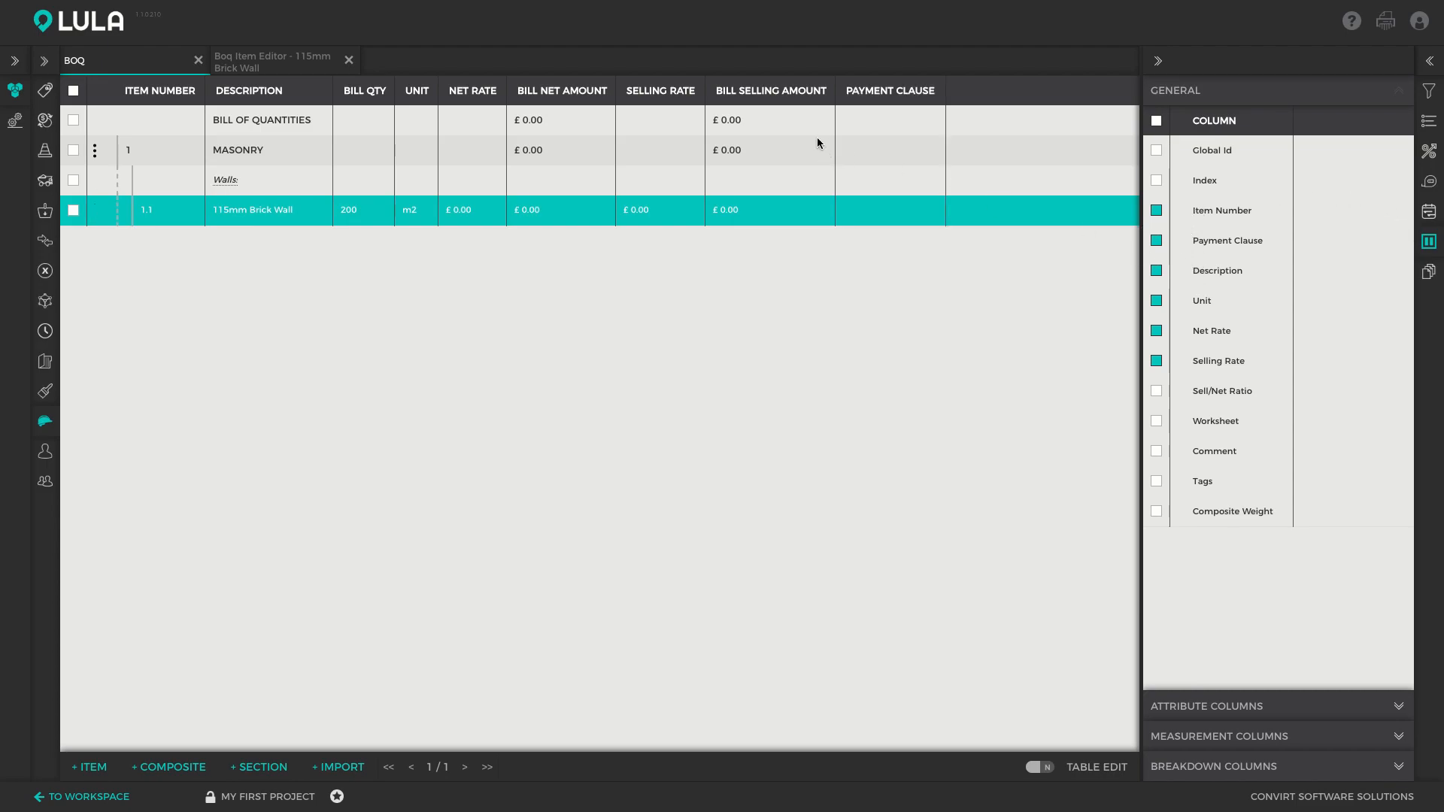
{"action": "left_click", "coordinate": [1156, 240]}
{"action": "left_click", "coordinate": [1428, 242]}
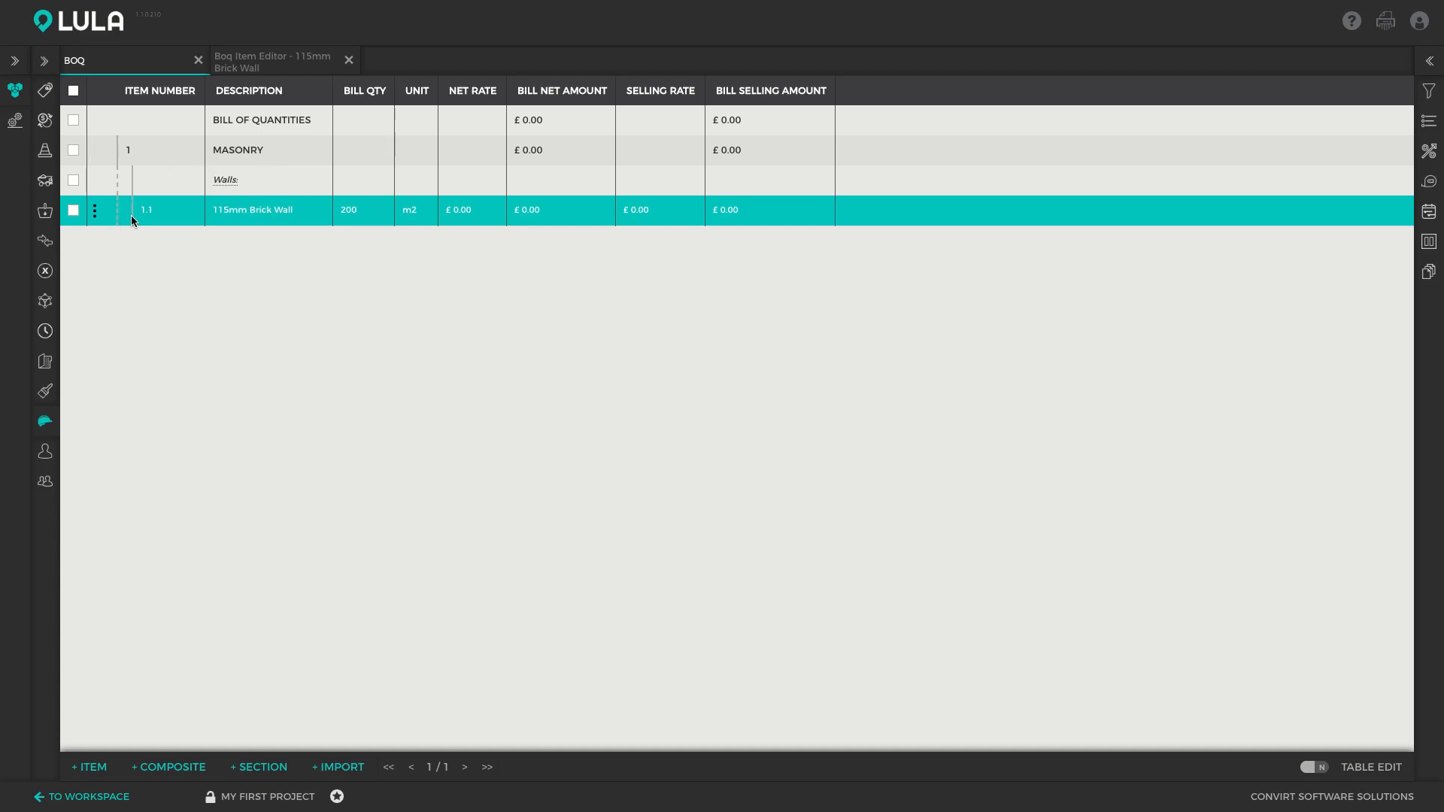
{"action": "left_click", "coordinate": [100, 216]}
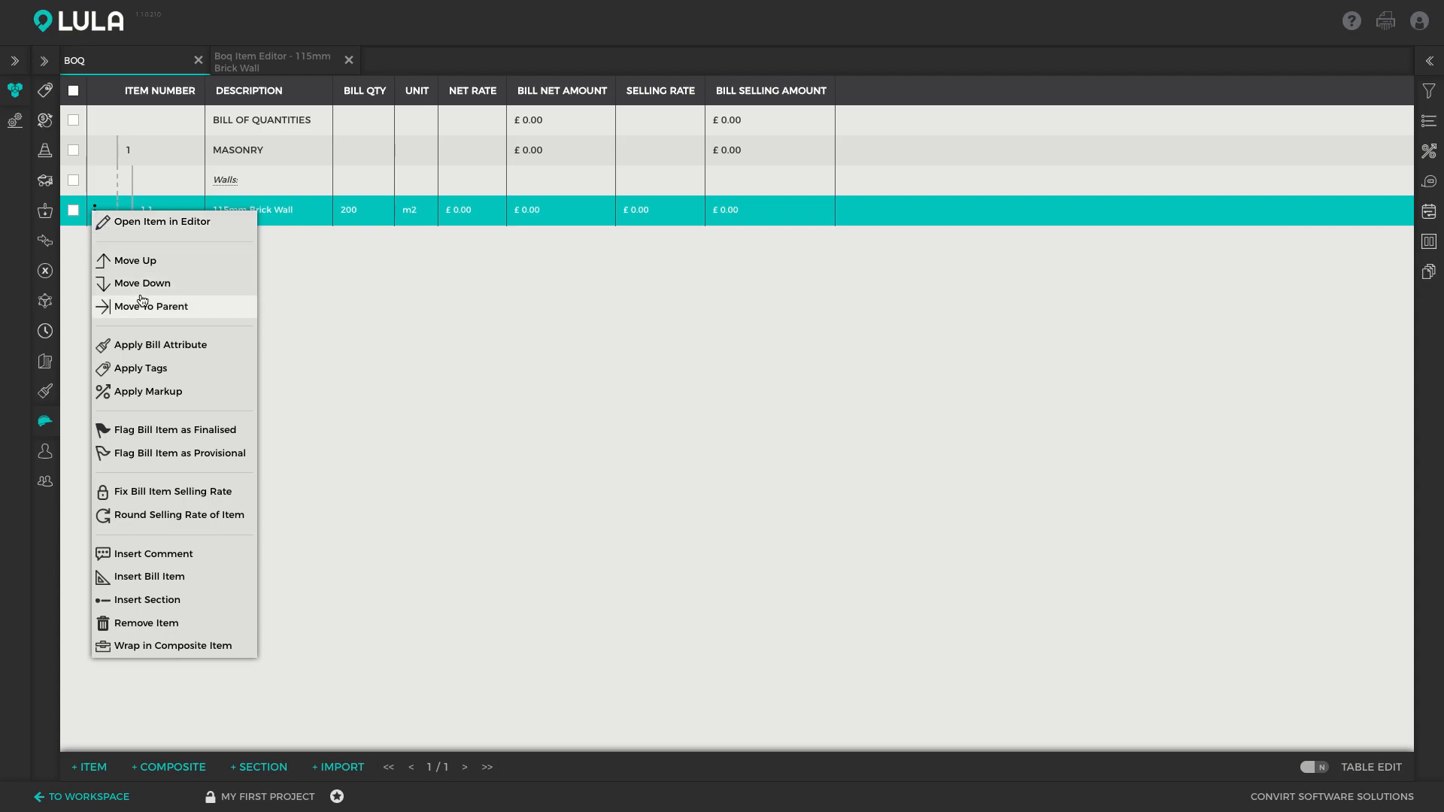
{"action": "left_click", "coordinate": [404, 275]}
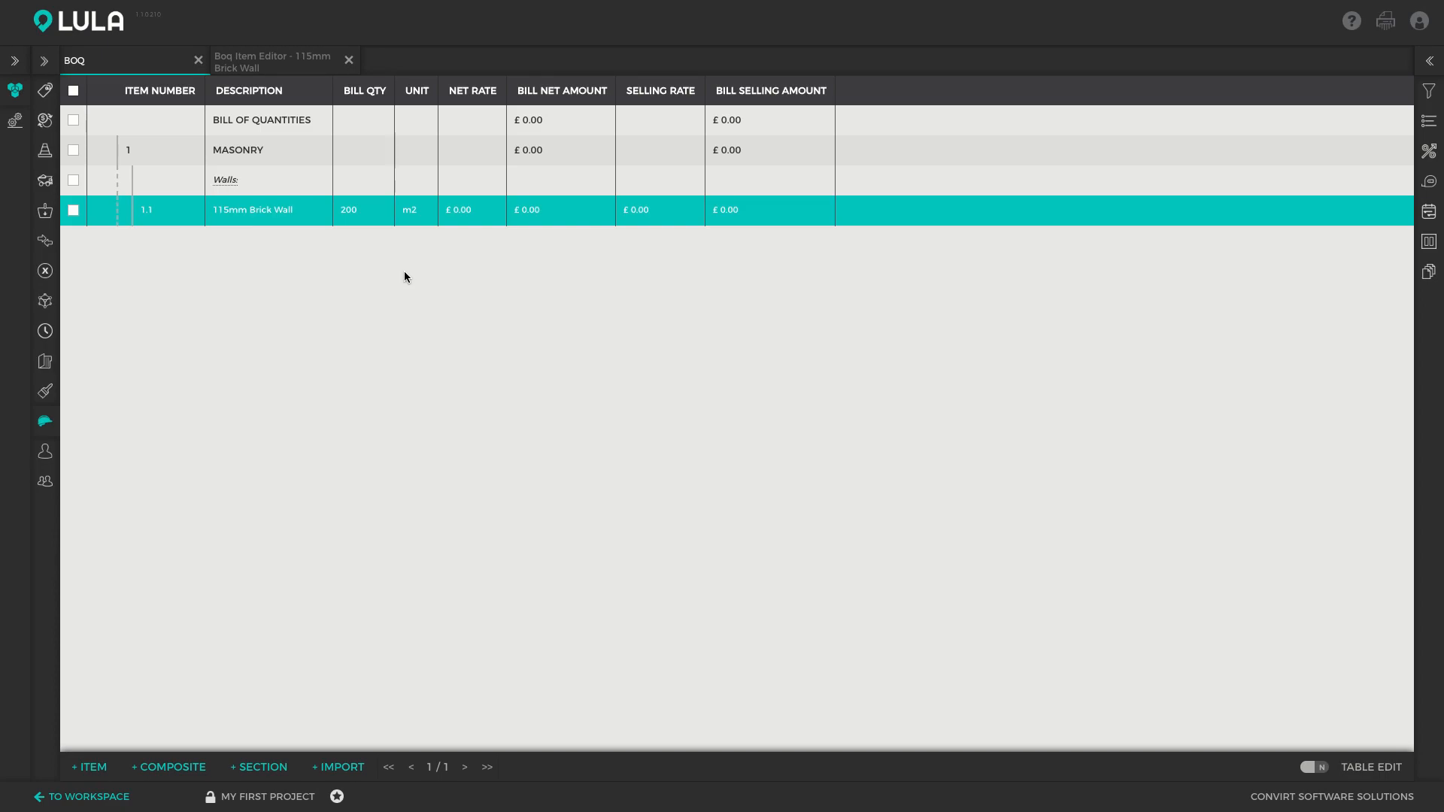